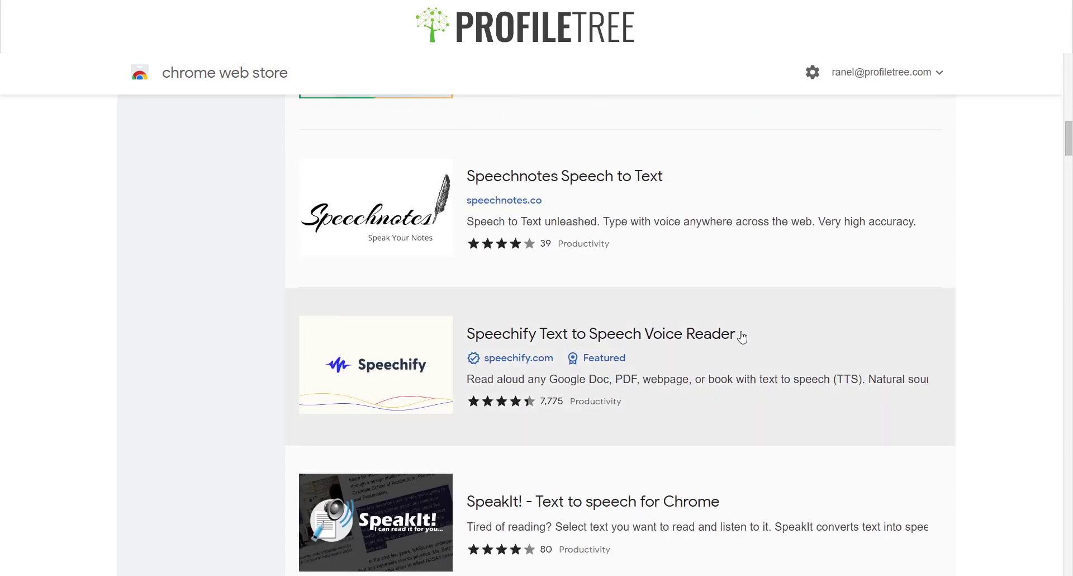
Open the Speech to Text (Voice Recognition) extension from the search results and add it to Chrome.
scroll(742, 336, up, 15)
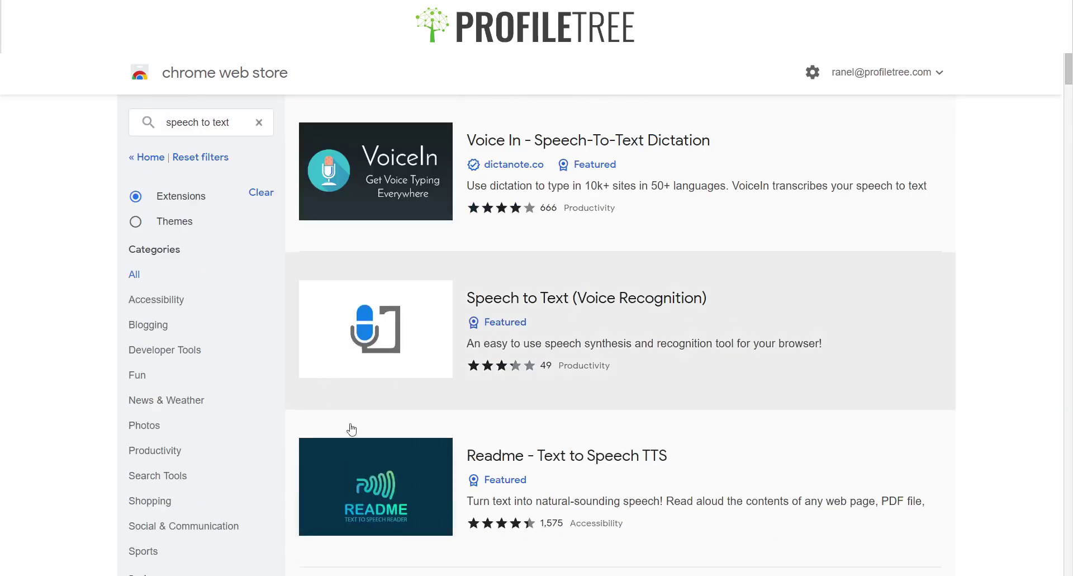
click(395, 342)
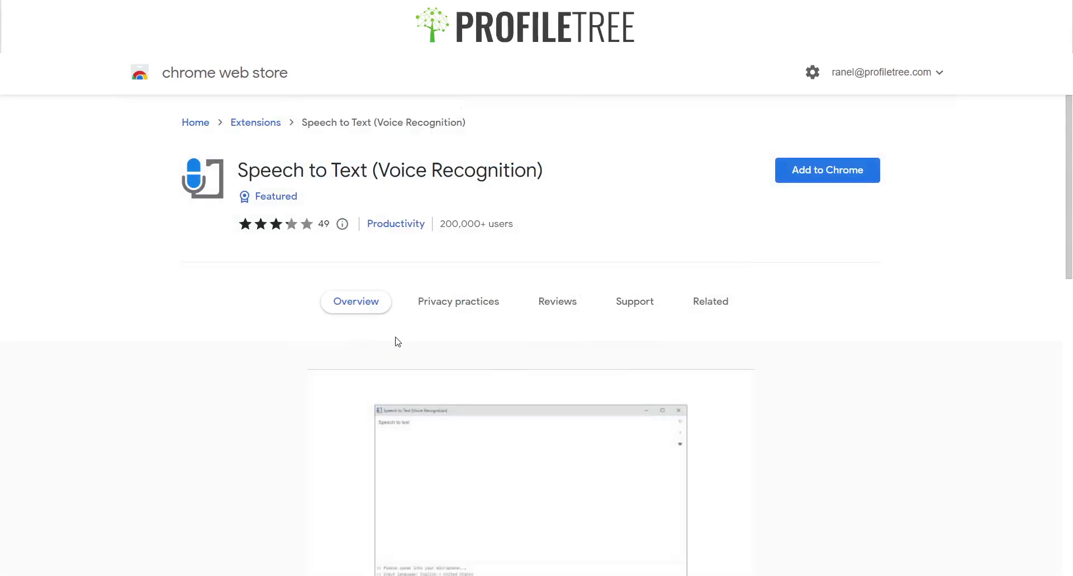
scroll(192, 382, down, 4)
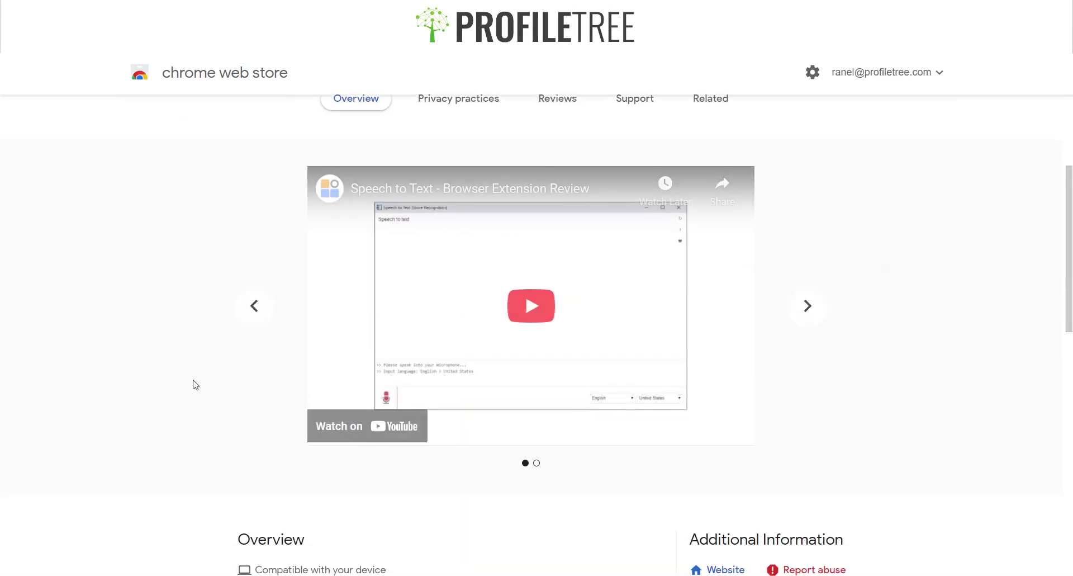
scroll(193, 385, up, 2)
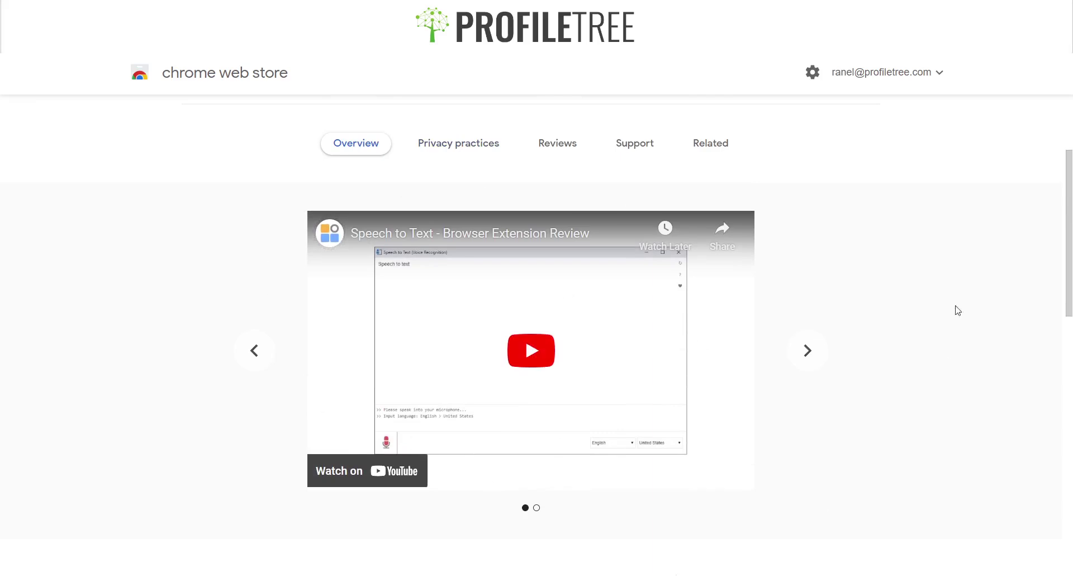
scroll(119, 359, down, 4)
scroll(119, 359, down, 5)
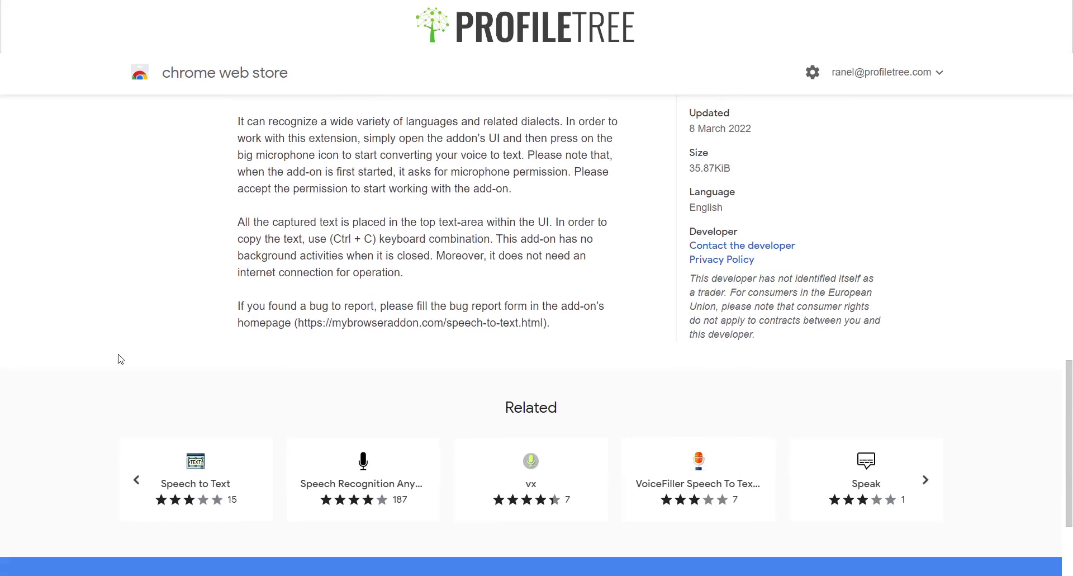
scroll(119, 359, up, 10)
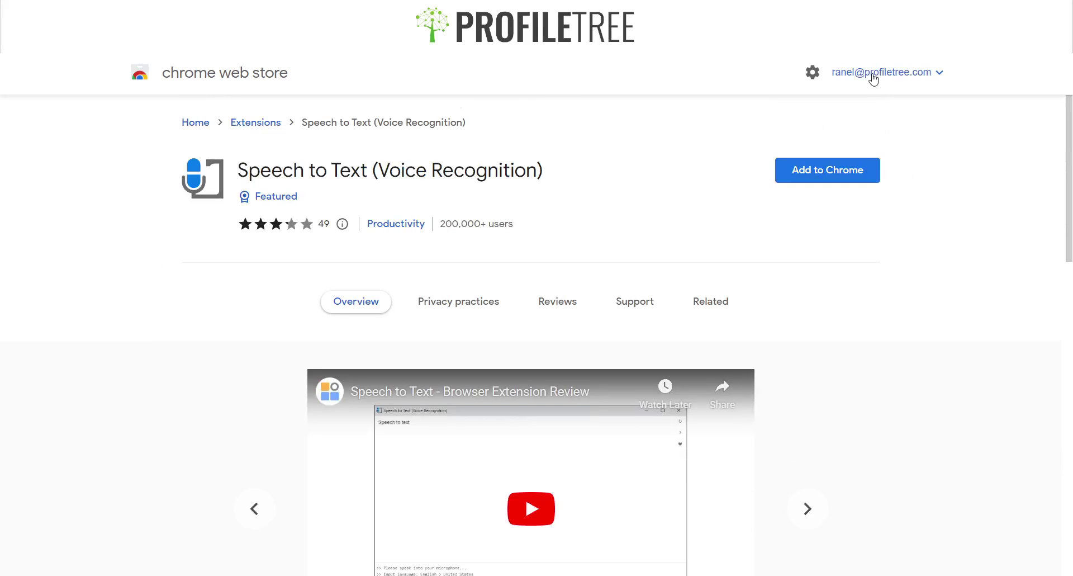
click(825, 171)
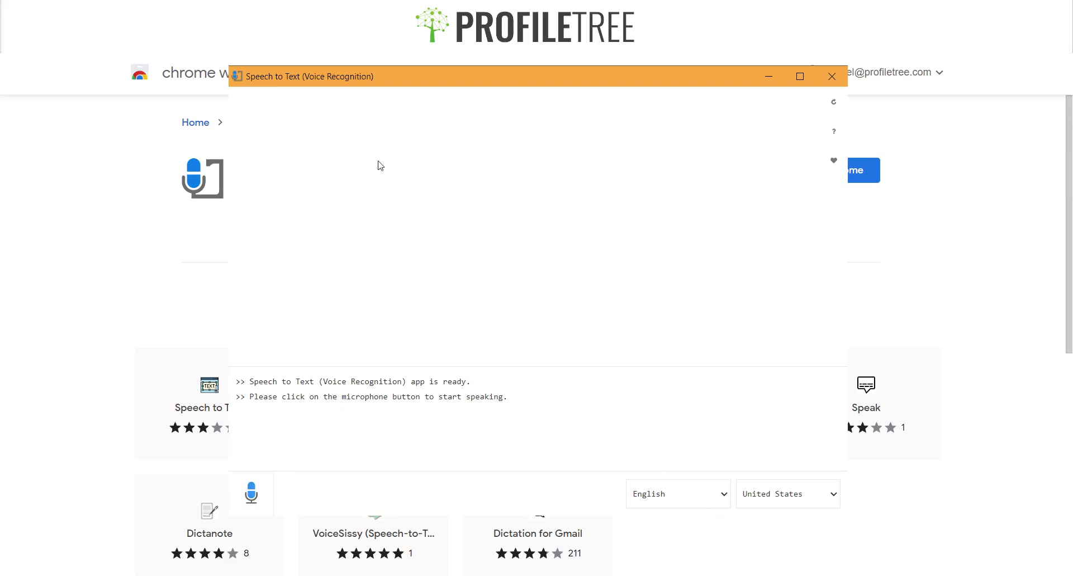
text(Hi)
key(BackSpace)
text(i)
key(BackSpace)
key(BackSpace)
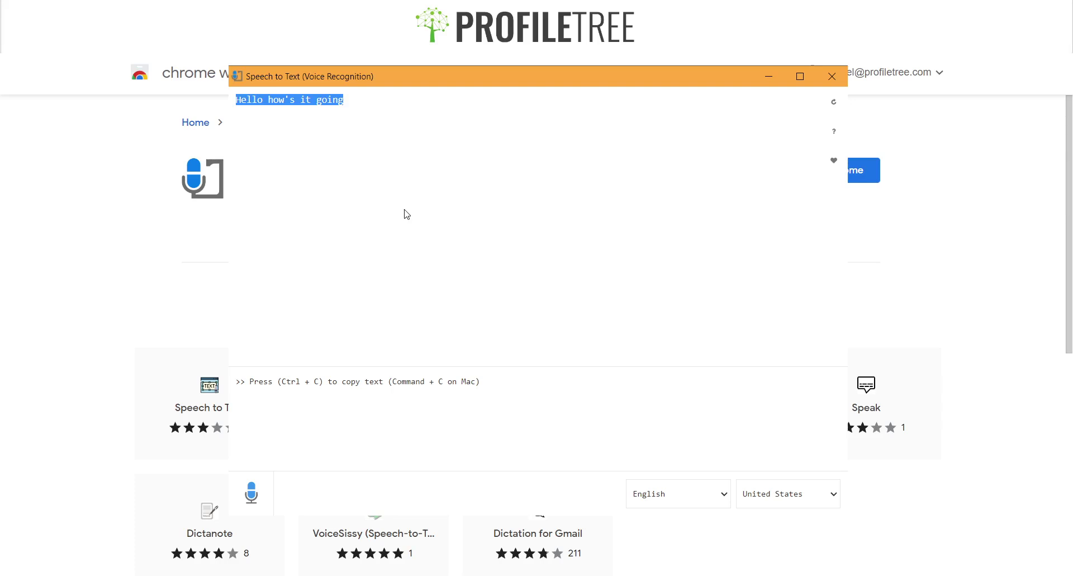
Replace the existing transcript by dictating "Hello welcome to profiletree", stop the recording and close the Speech to Text window.
click(351, 105)
key(ctrl+a)
key(Delete)
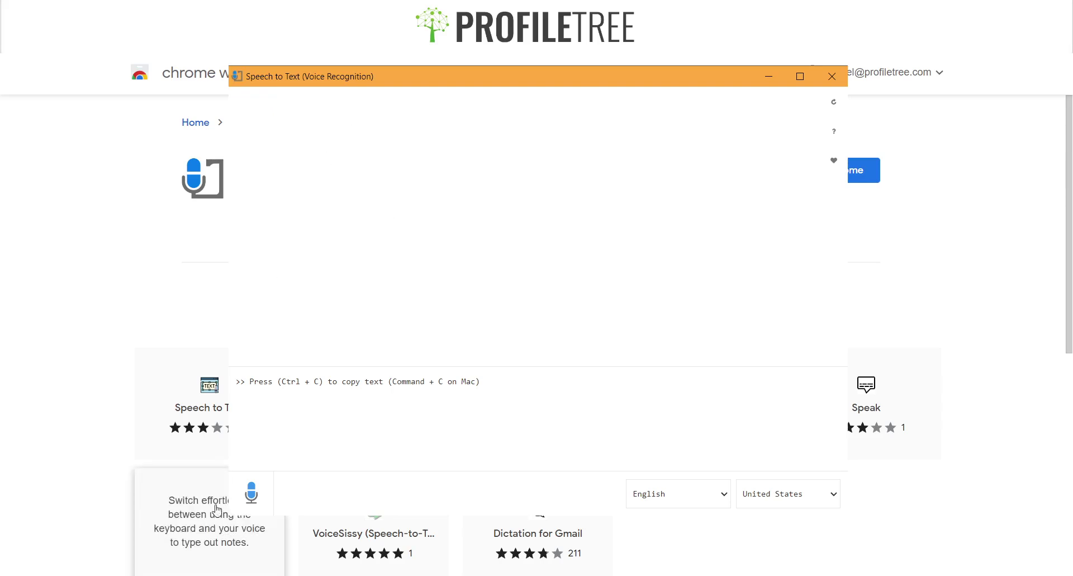
click(253, 491)
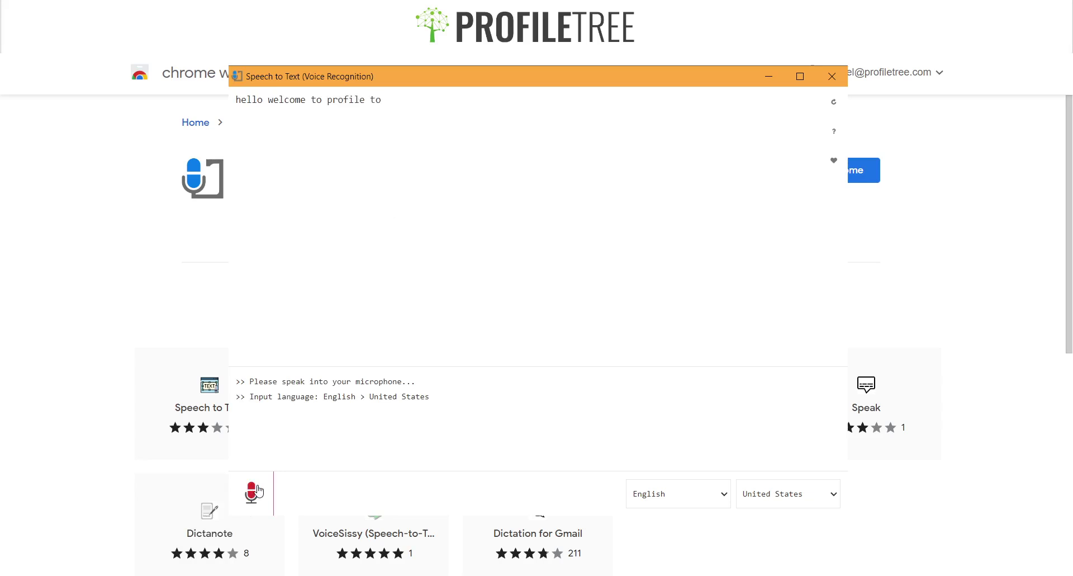
click(257, 491)
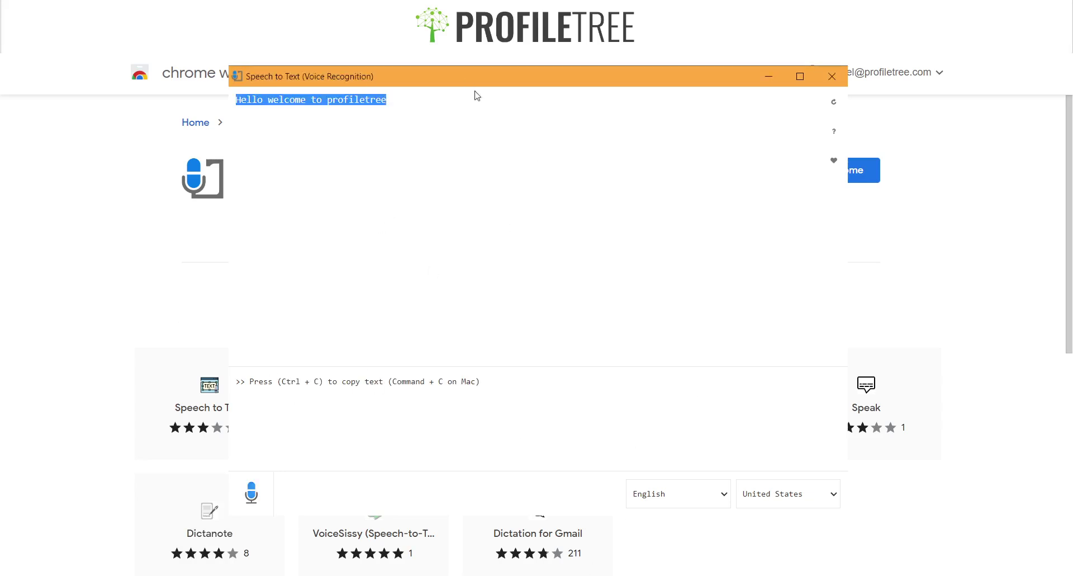
click(433, 186)
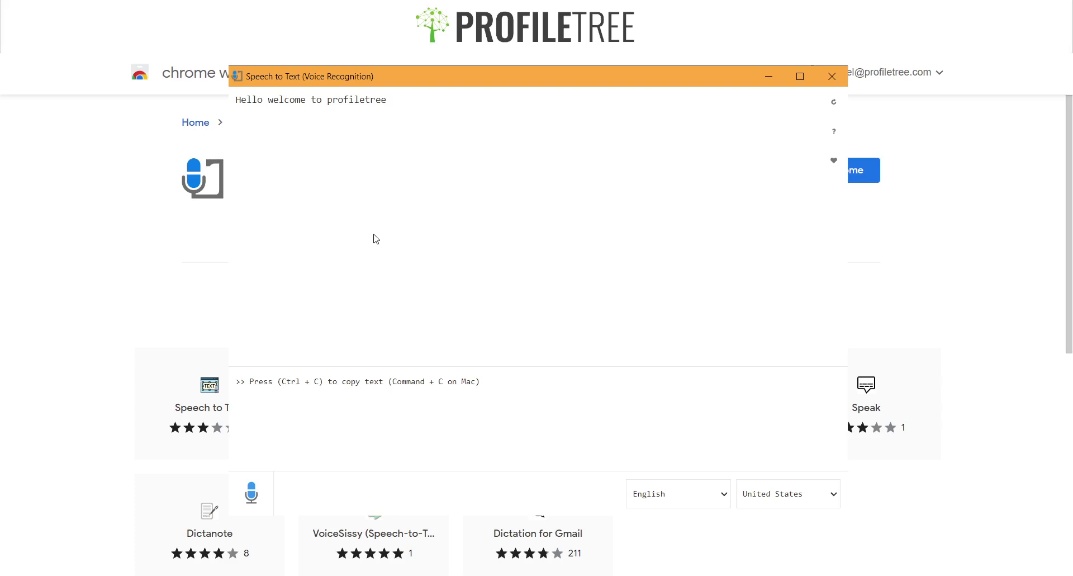
click(836, 80)
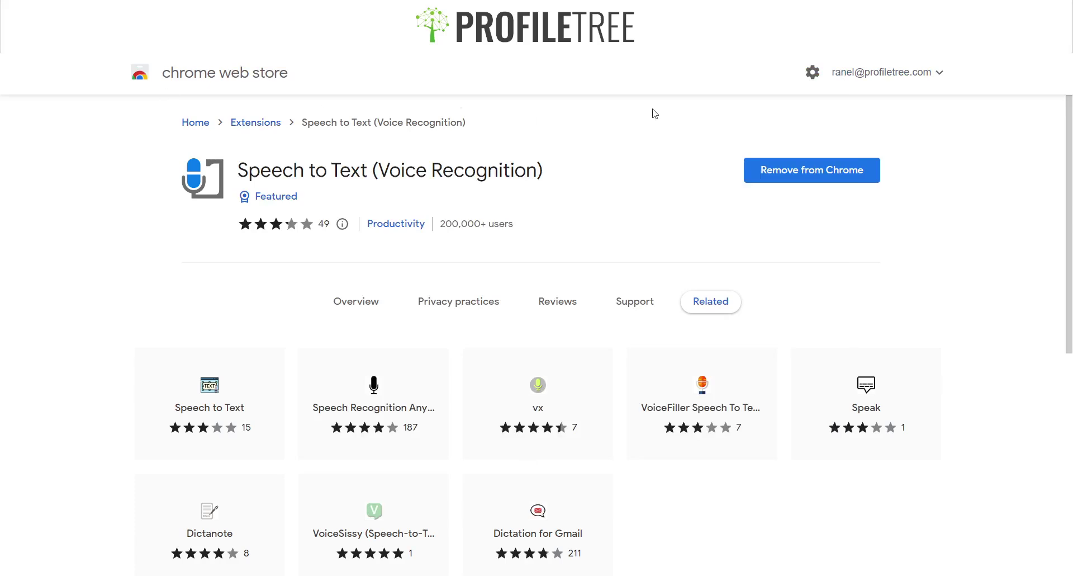
Return to the store's home page and search for "text to speech".
click(195, 122)
click(195, 123)
text(Text ti)
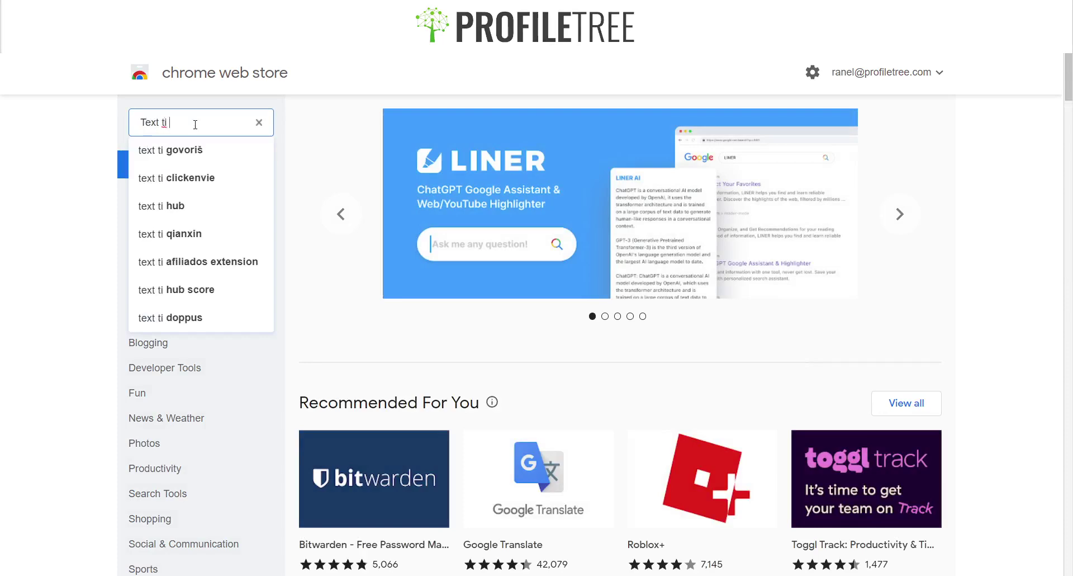
key(Down)
key(BackSpace)
key(BackSpace)
key(BackSpace)
key(BackSpace)
key(BackSpace)
key(BackSpace)
key(BackSpace)
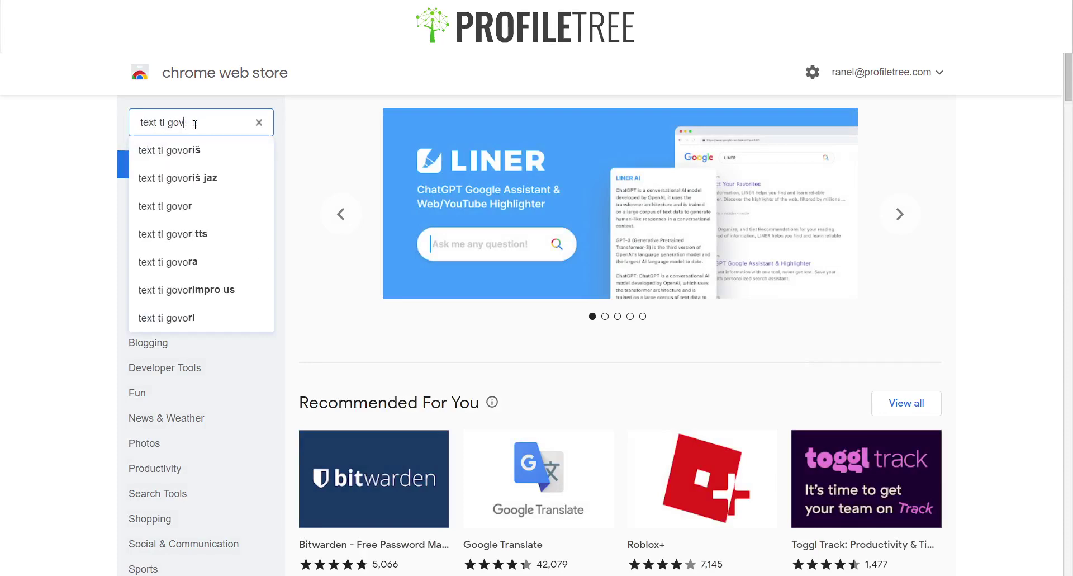
key(BackSpace)
text(o speech)
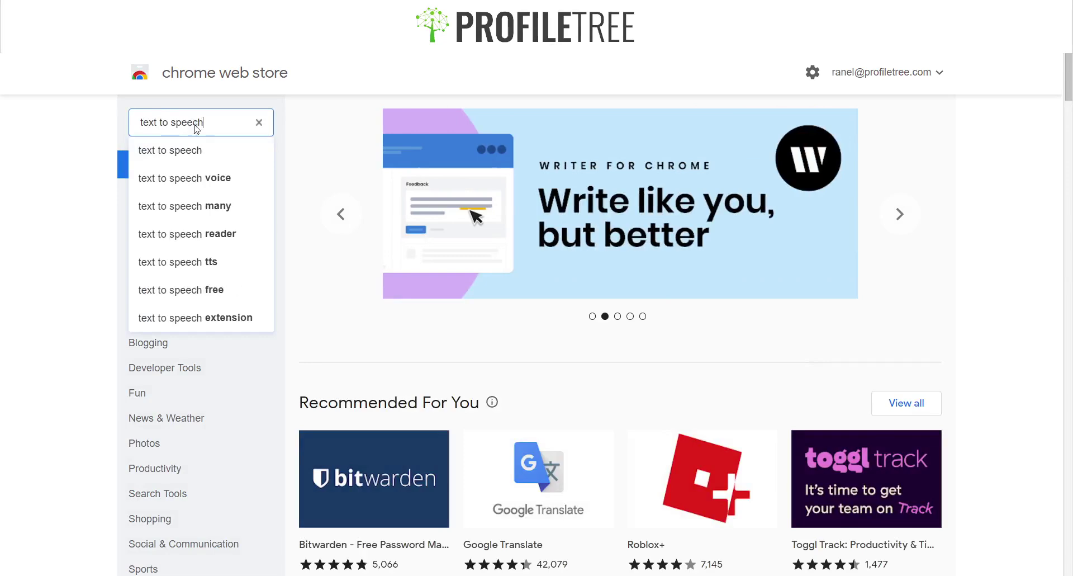
key(Return)
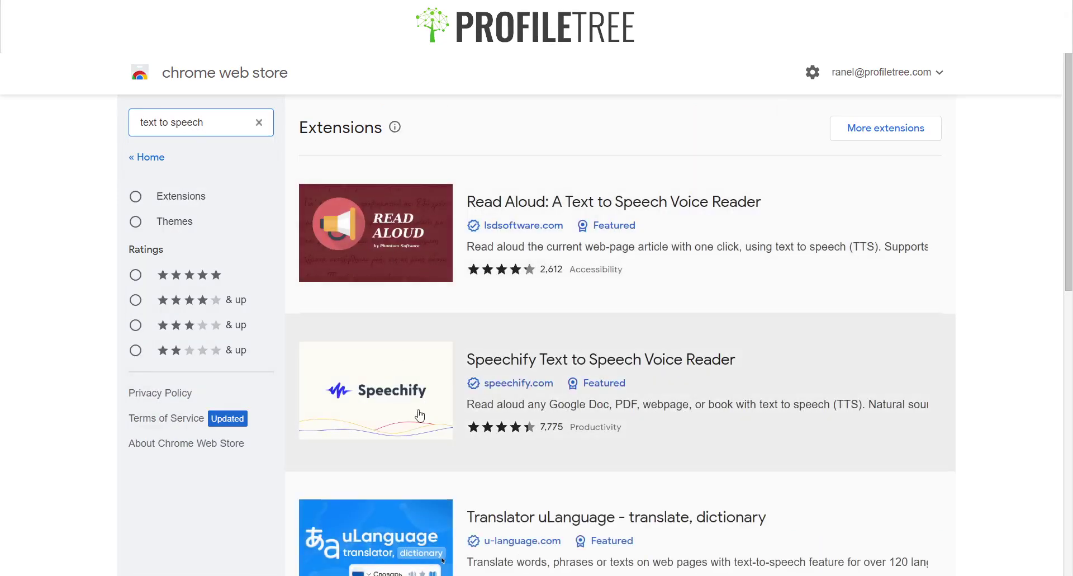
Open the Speechify Text to Speech Voice Reader extension from the results and add it to Chrome.
scroll(485, 416, down, 2)
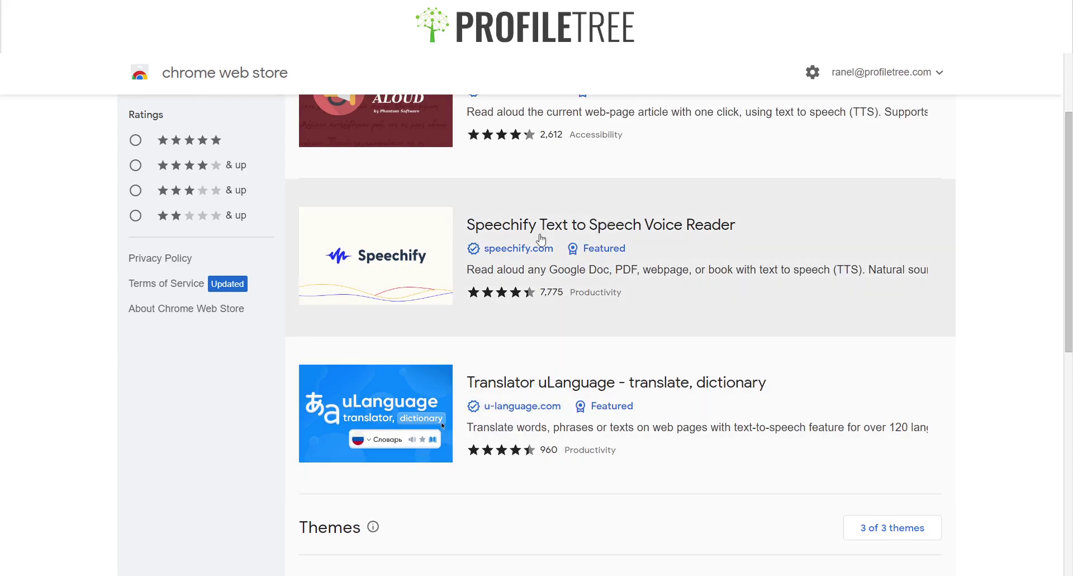
click(372, 256)
scroll(482, 428, down, 2)
scroll(482, 428, up, 2)
scroll(482, 428, down, 2)
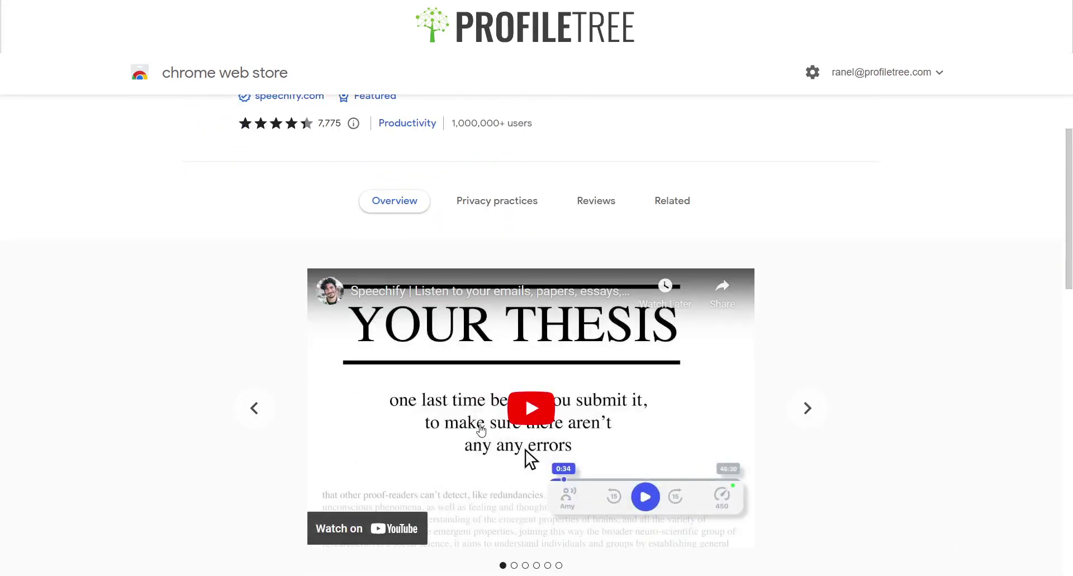
scroll(480, 429, down, 2)
scroll(480, 429, up, 4)
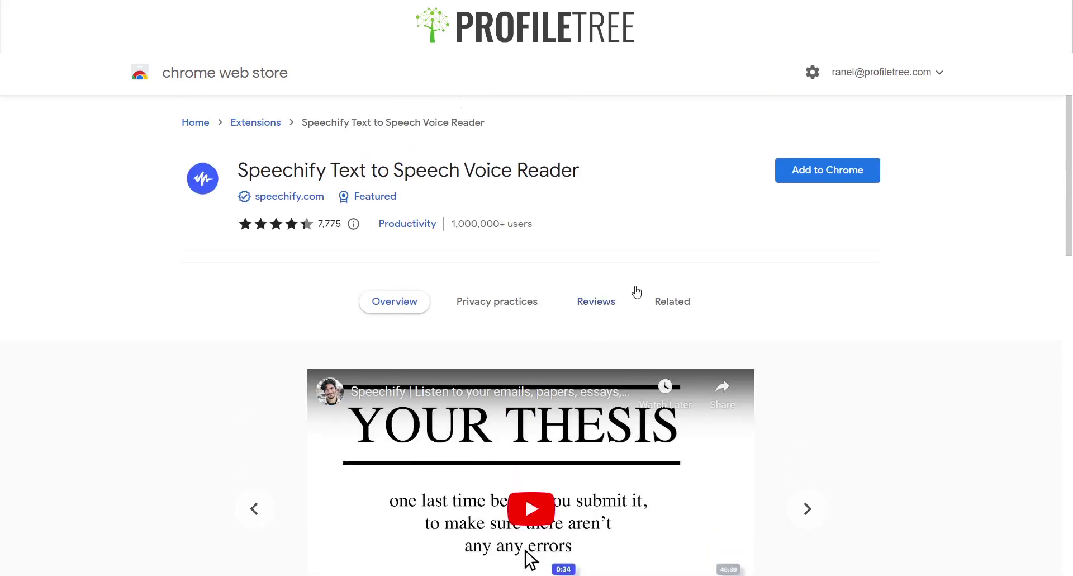
click(816, 178)
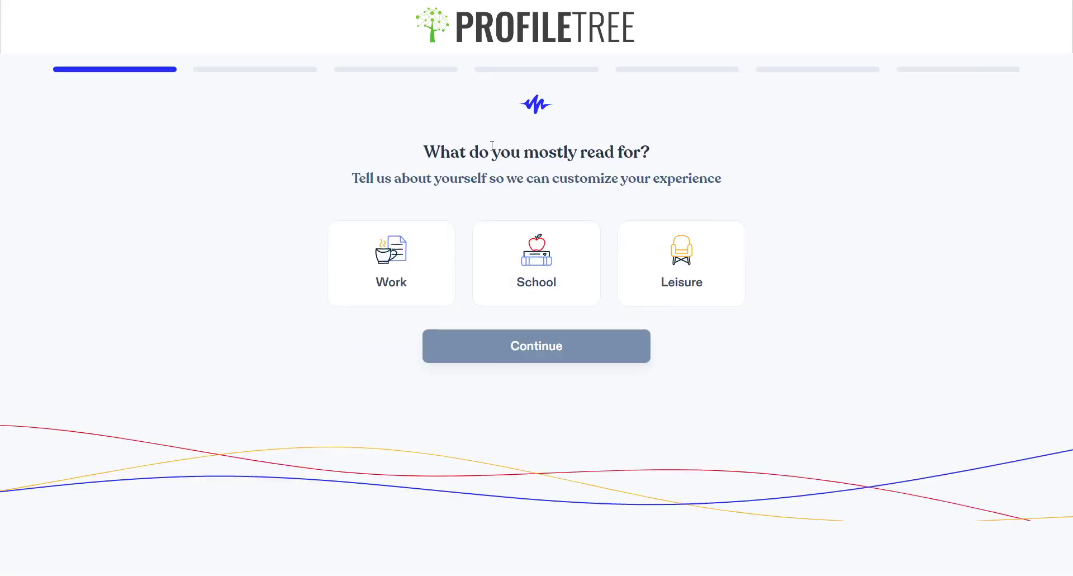
Answer the Speechify setup questions with Work as the reading purpose, Read and multitask as the goal, and the Snoop Dogg reading voice.
click(365, 293)
click(520, 348)
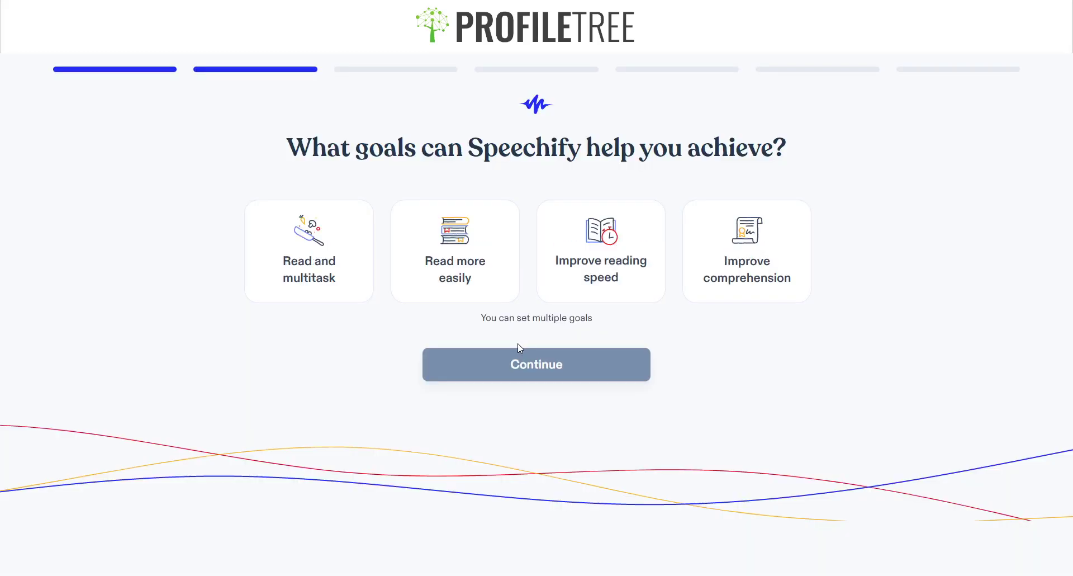
click(335, 274)
click(498, 374)
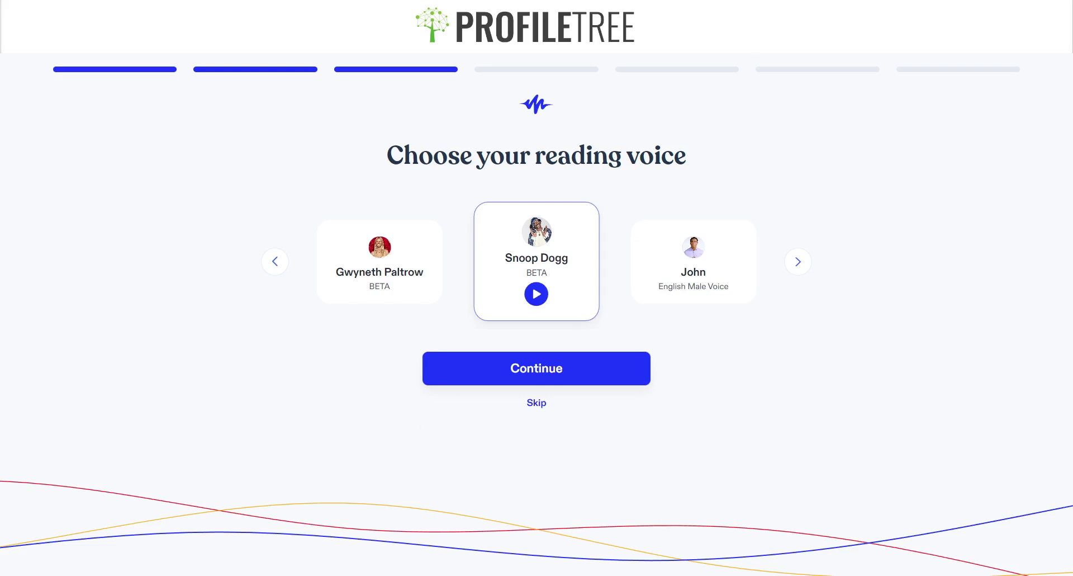
key(Return)
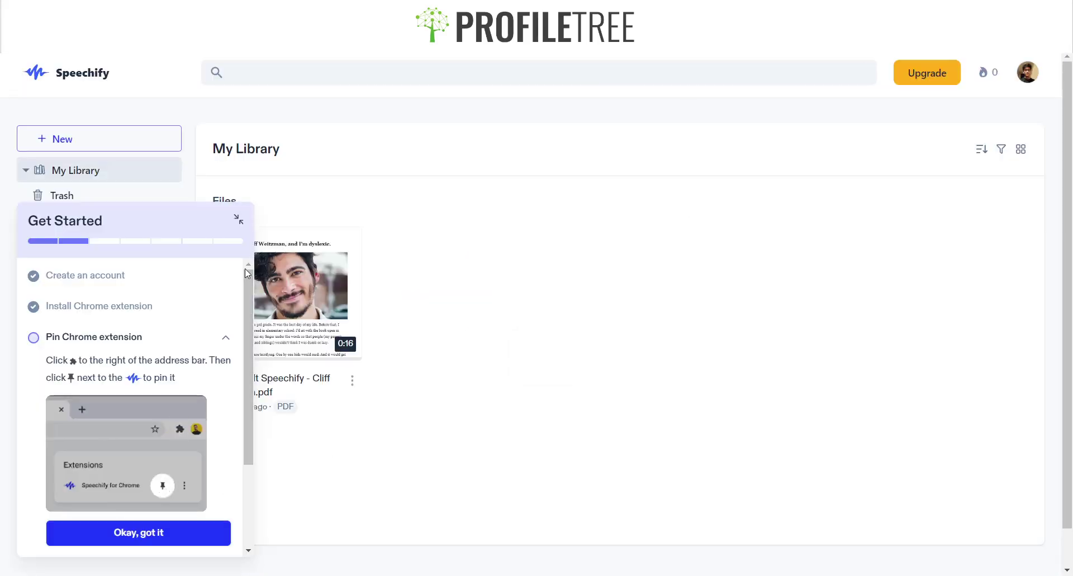
Acknowledge the Pin Chrome extension instructions and collapse the Get Started checklist.
click(129, 532)
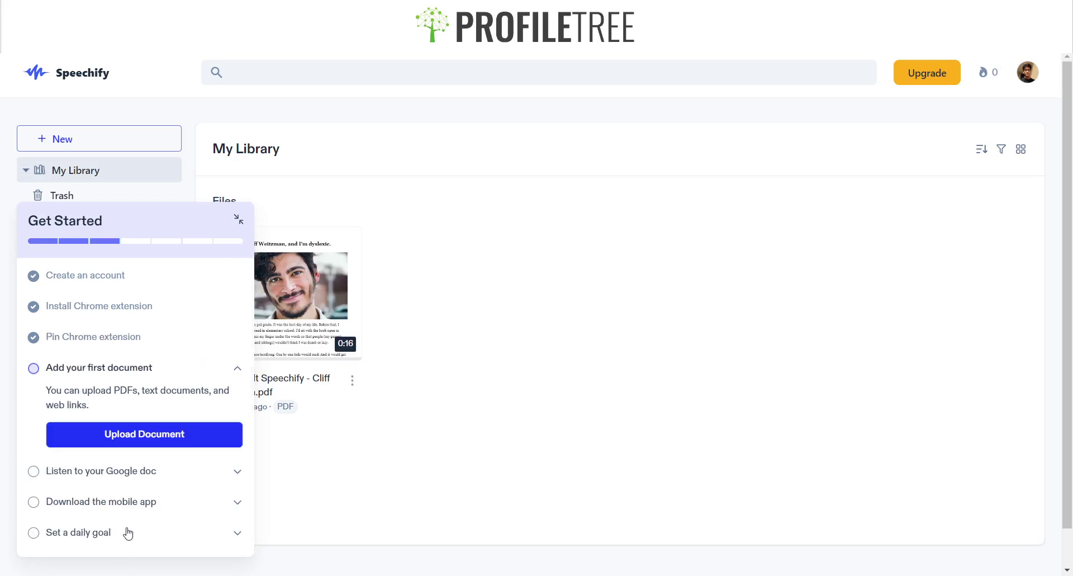
click(239, 219)
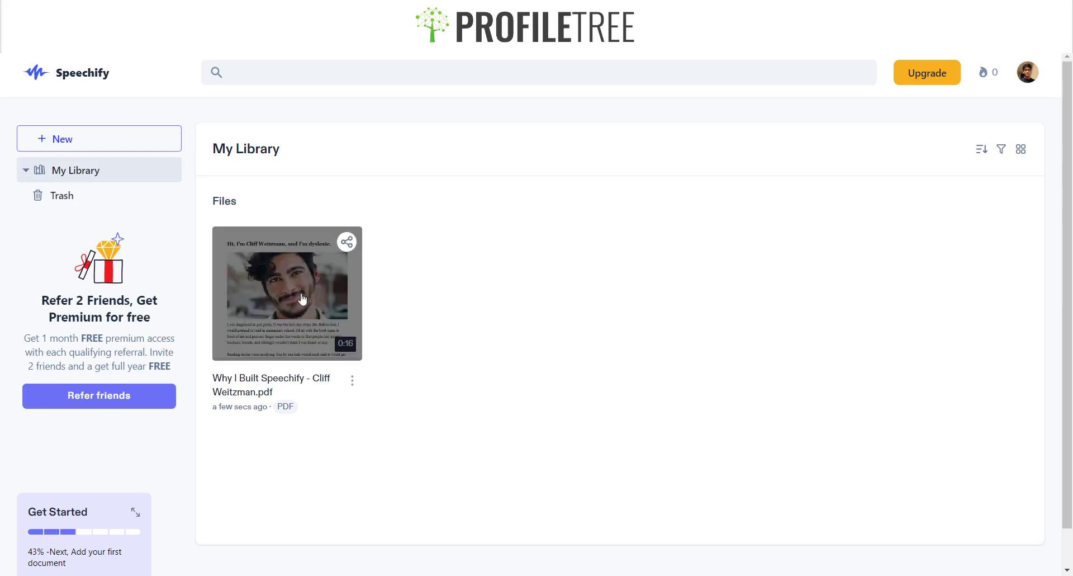
Open the sample PDF "Why I Built Speechify" from the library and pause its read-aloud playback.
click(314, 318)
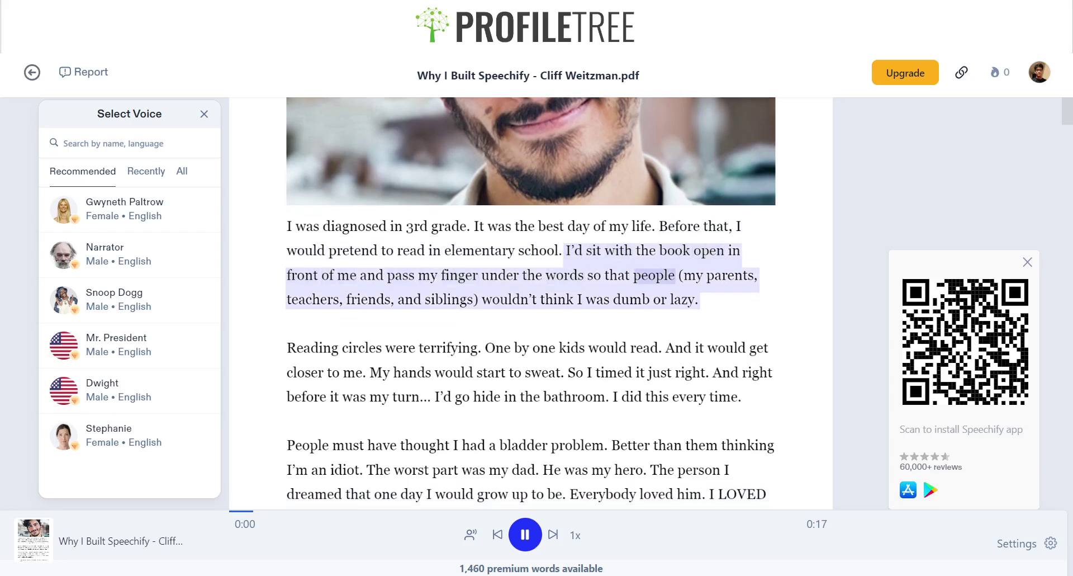
key(space)
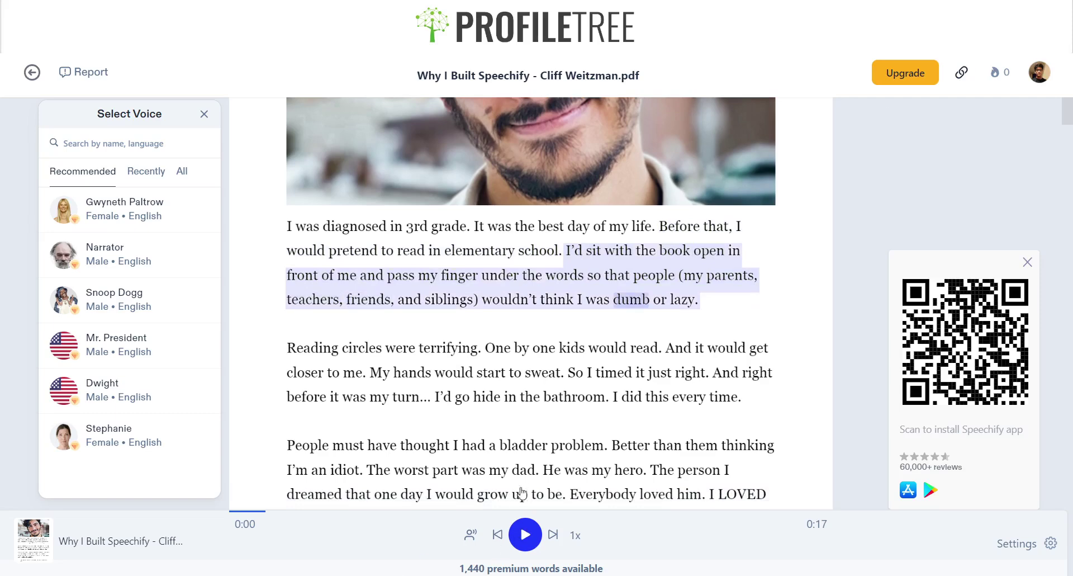
Play the document from "I was diagnosed in 3rd grade." and from "I wanted him to be proud of me.", pausing after each sentence.
scroll(530, 439, up, 4)
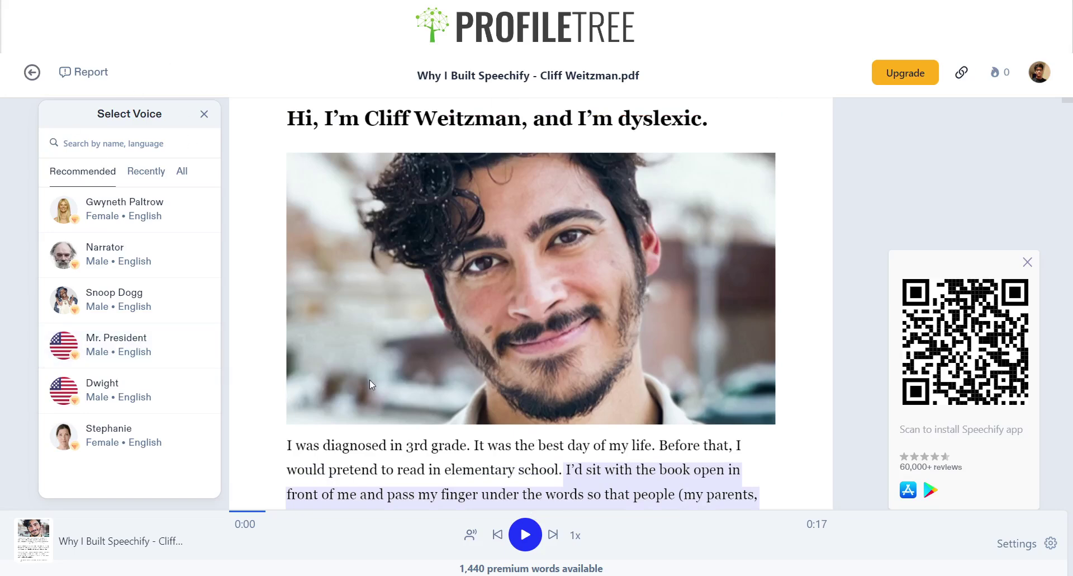
scroll(370, 380, down, 3)
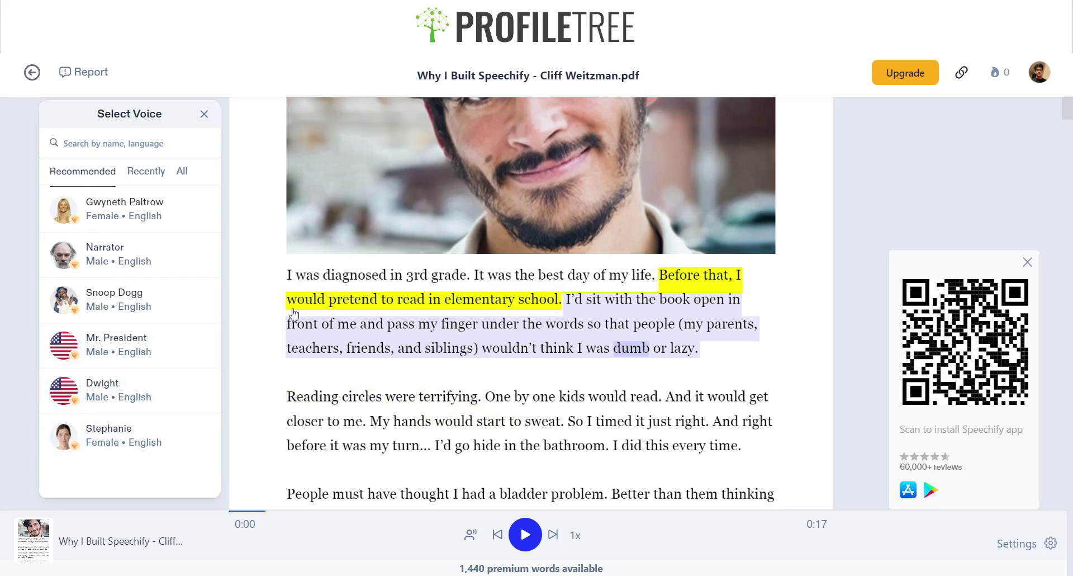
scroll(247, 333, up, 1)
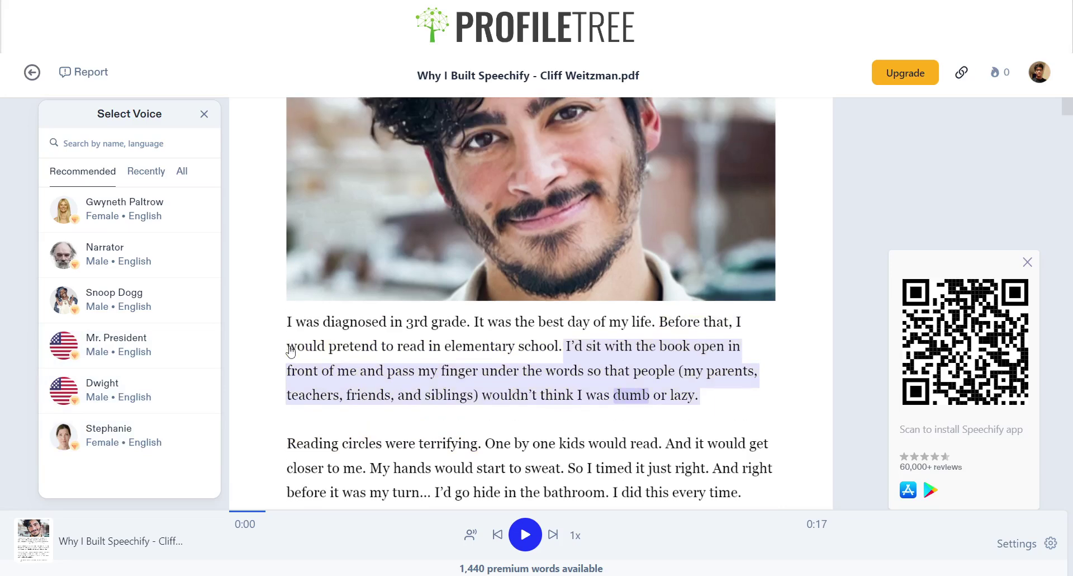
scroll(317, 332, down, 1)
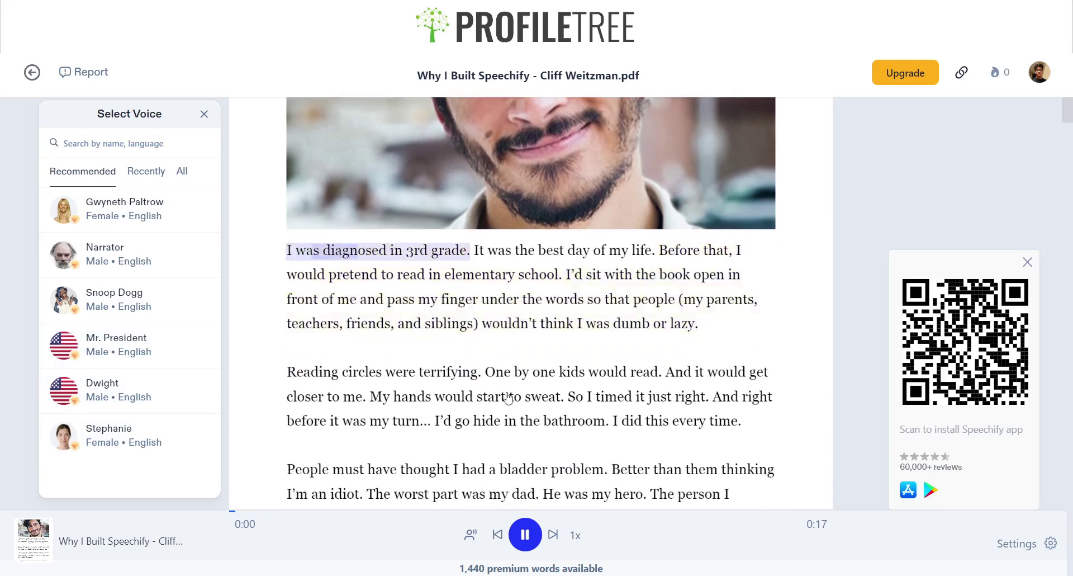
click(393, 249)
scroll(425, 391, down, 2)
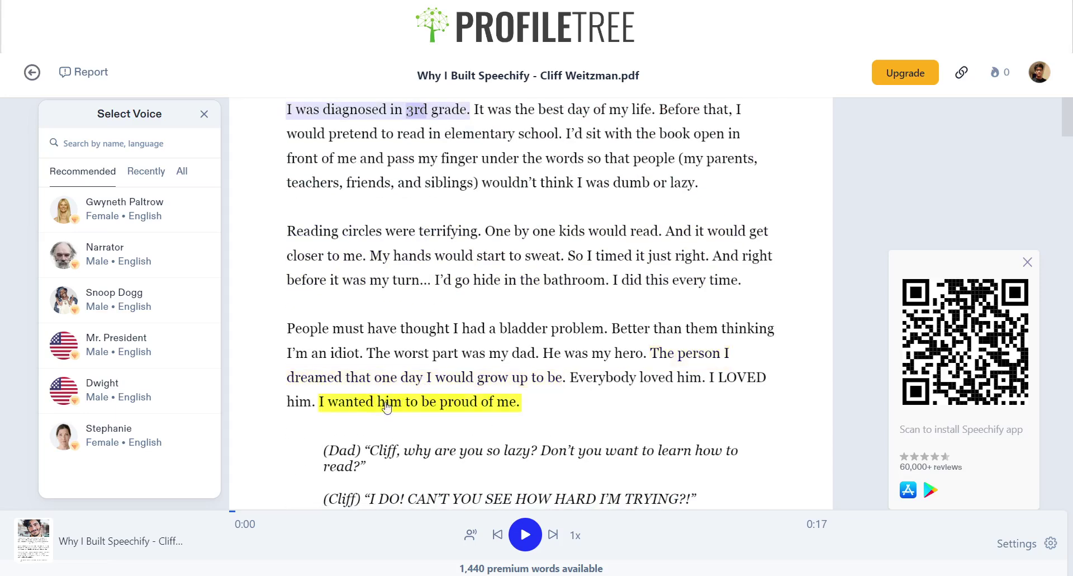
click(419, 408)
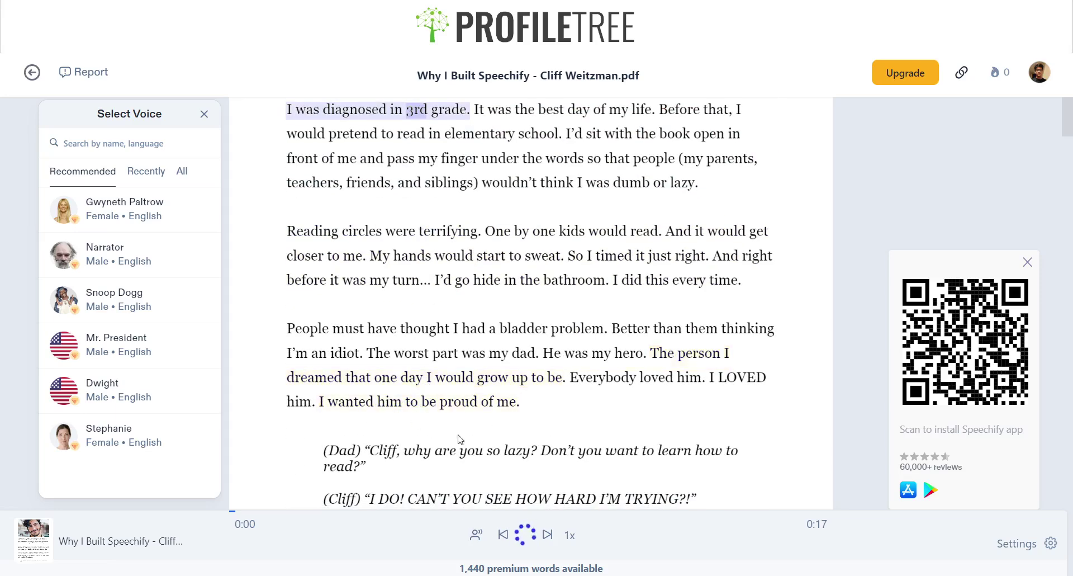
click(526, 535)
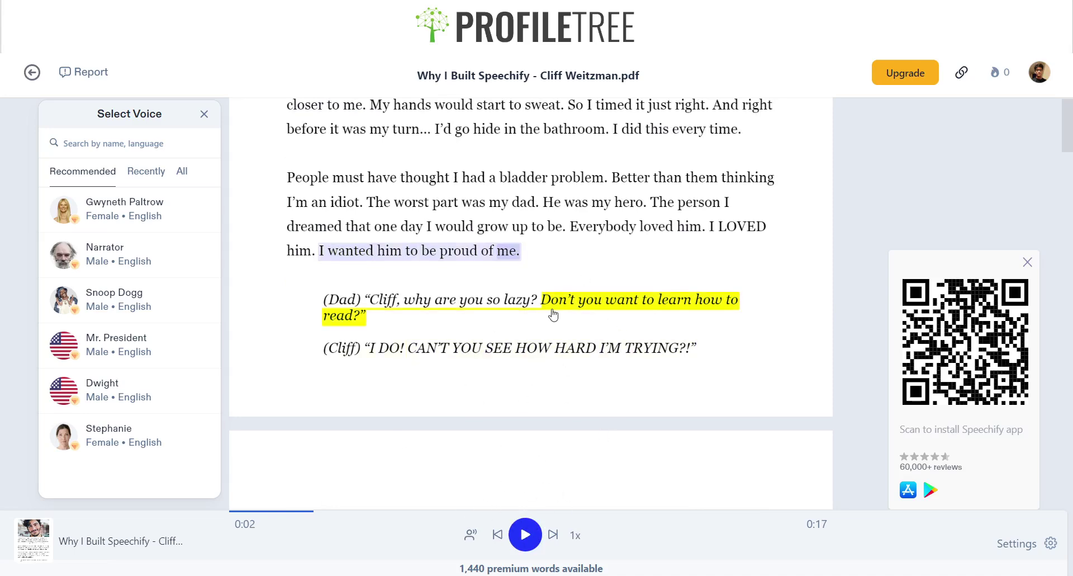
Set the reading speed to 4.4x, play the document briefly at that speed and pause it.
scroll(621, 328, down, 6)
click(580, 544)
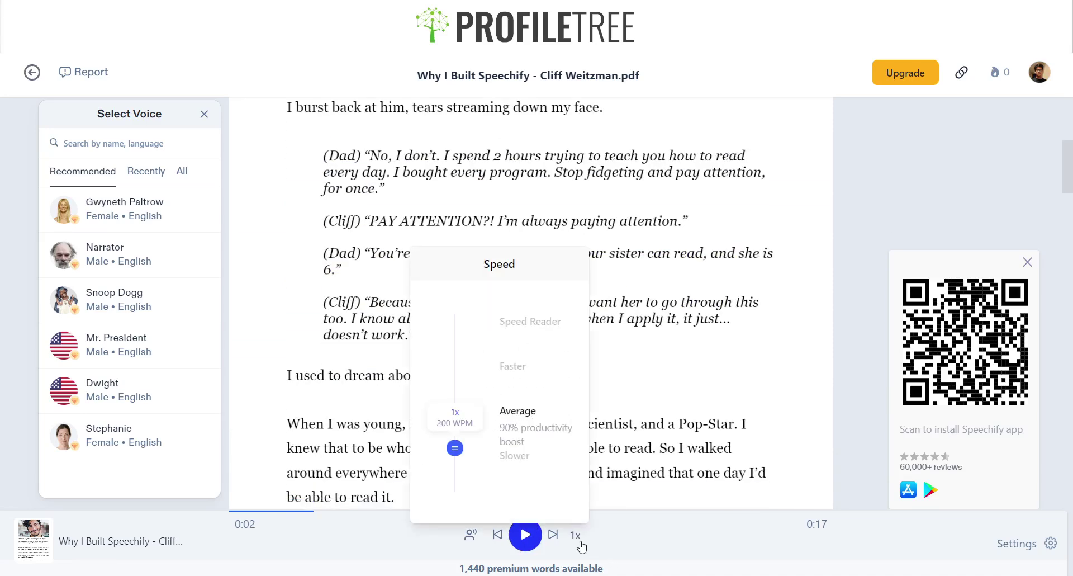
mouse_move(460, 454)
drag(460, 454, 457, 317)
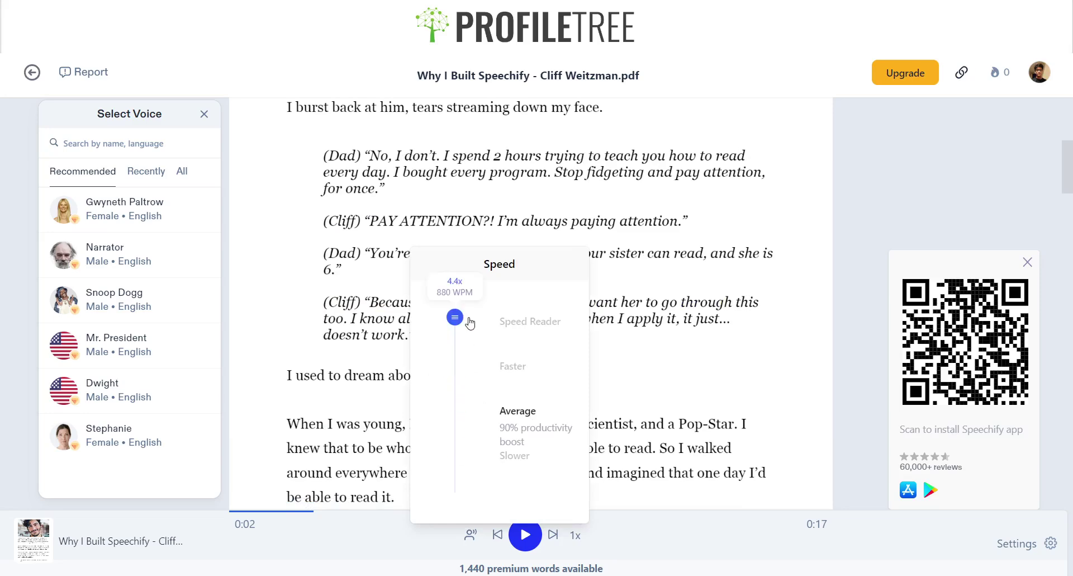
click(643, 392)
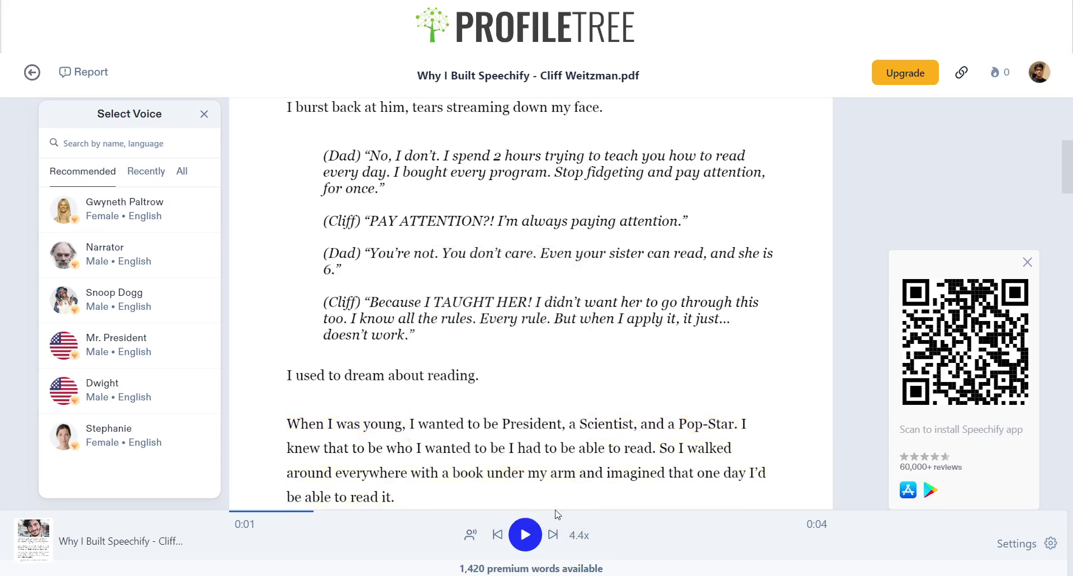
click(524, 534)
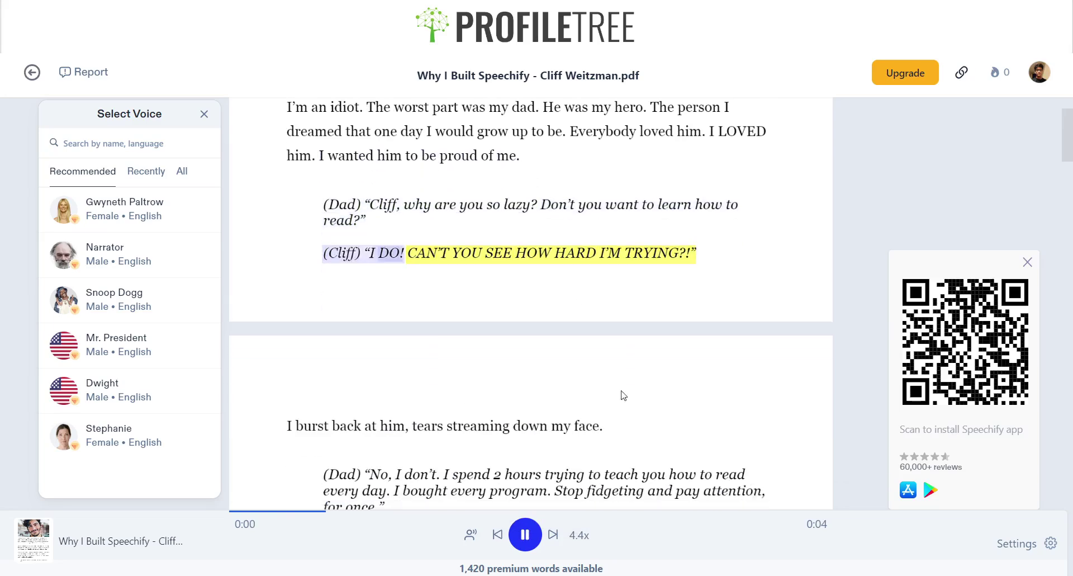
click(518, 537)
Set the reading speed to 1.4x and leave the sample document.
click(589, 536)
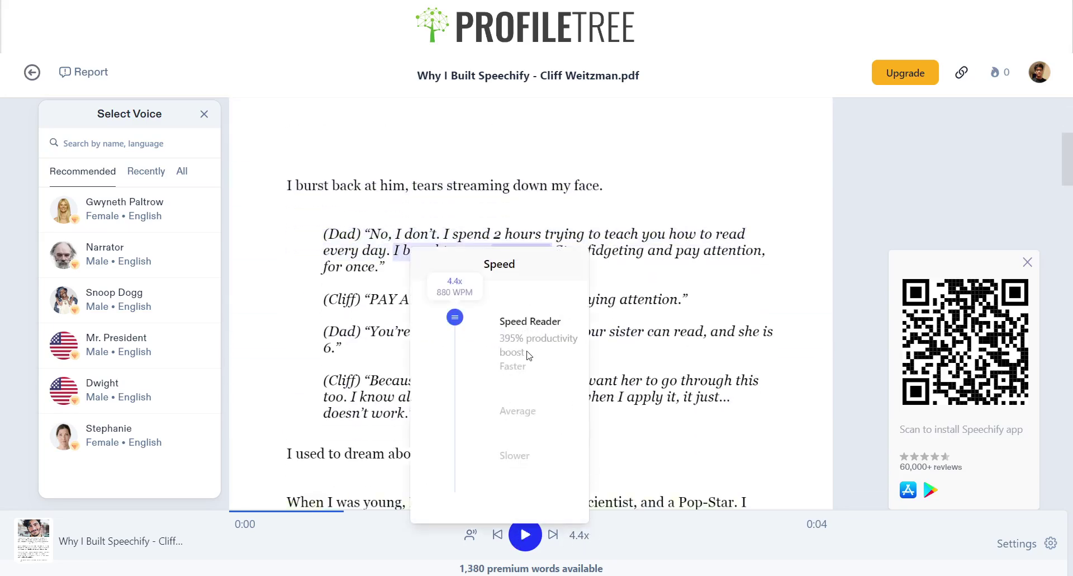
drag(459, 321, 455, 416)
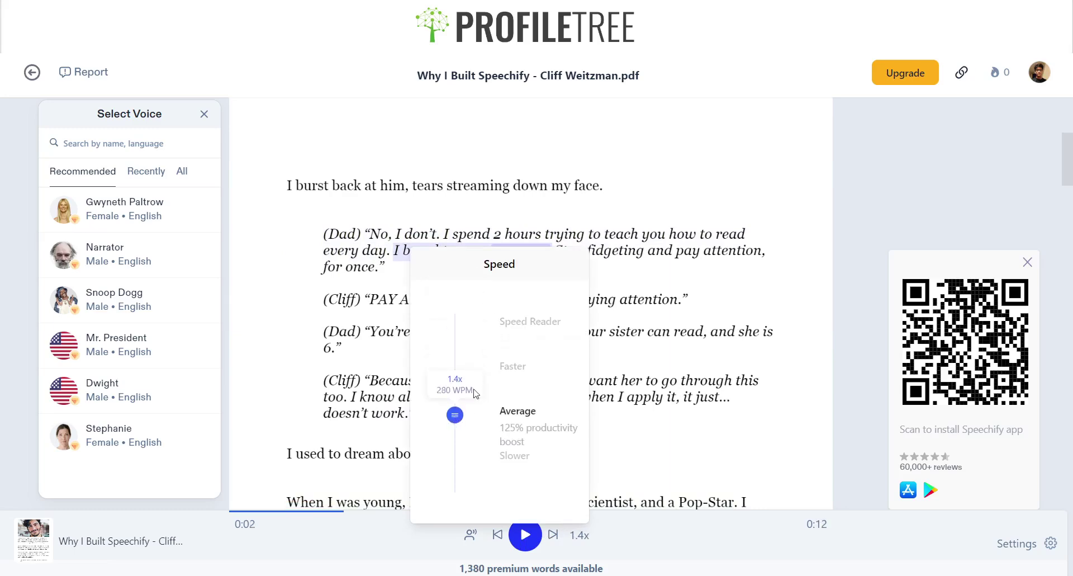
click(749, 272)
scroll(539, 411, down, 8)
scroll(540, 408, up, 9)
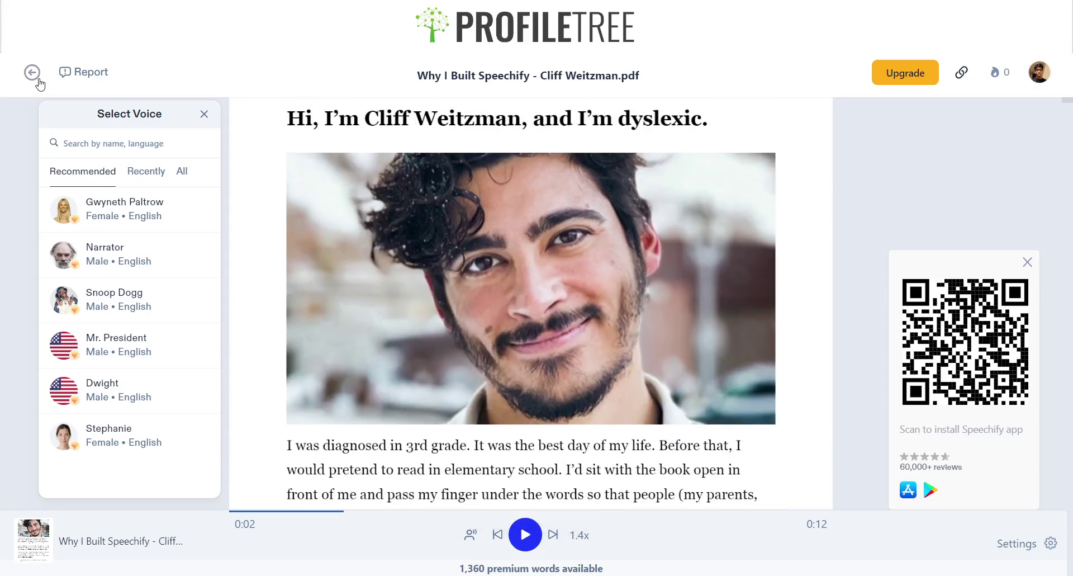
click(37, 77)
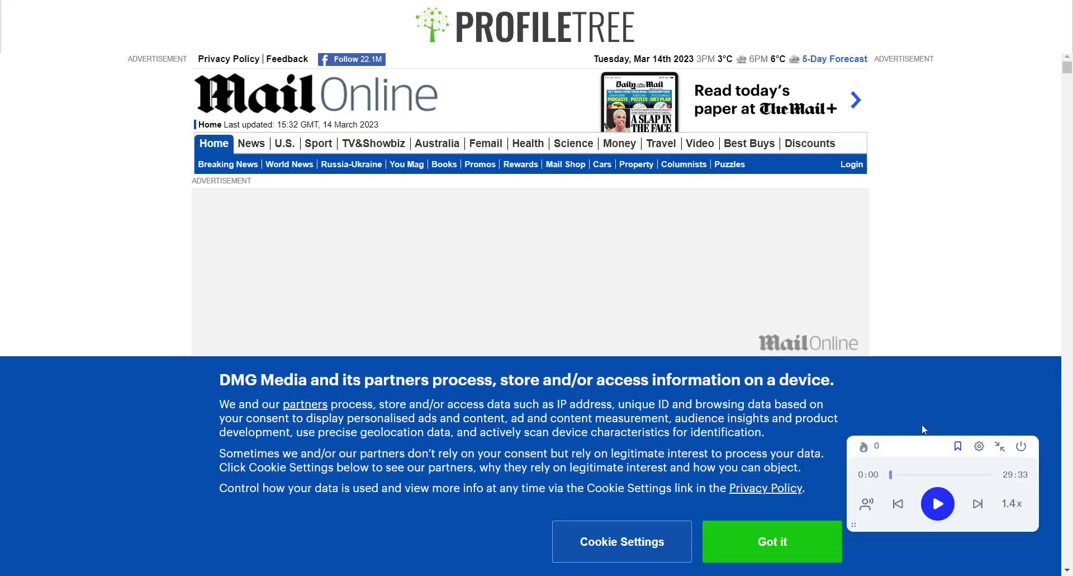
Start reading the Mail Online homepage aloud with Speechify and accept the site's cookie notice.
click(936, 501)
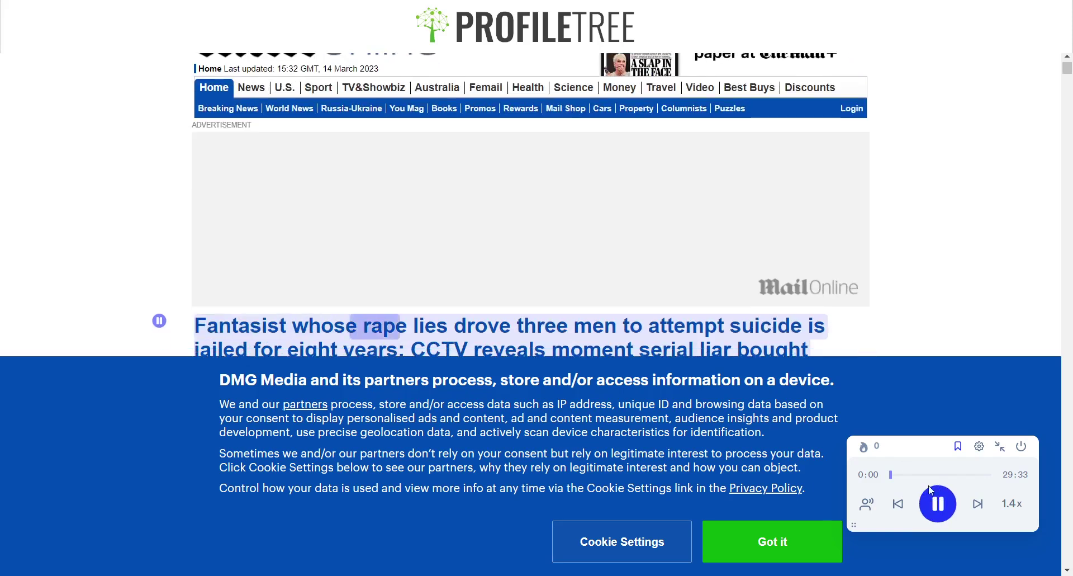
scroll(894, 329, down, 2)
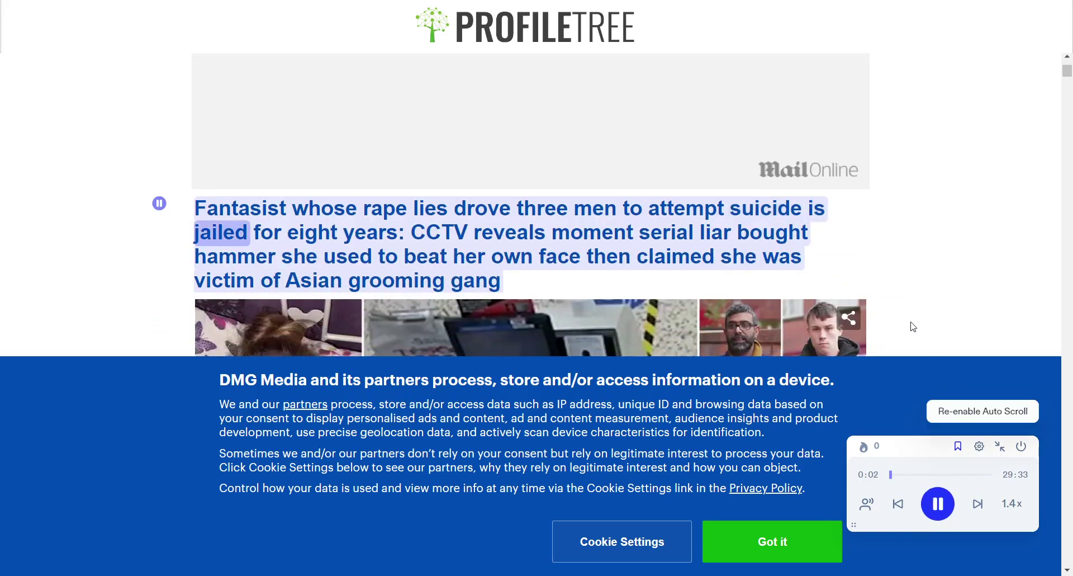
click(727, 548)
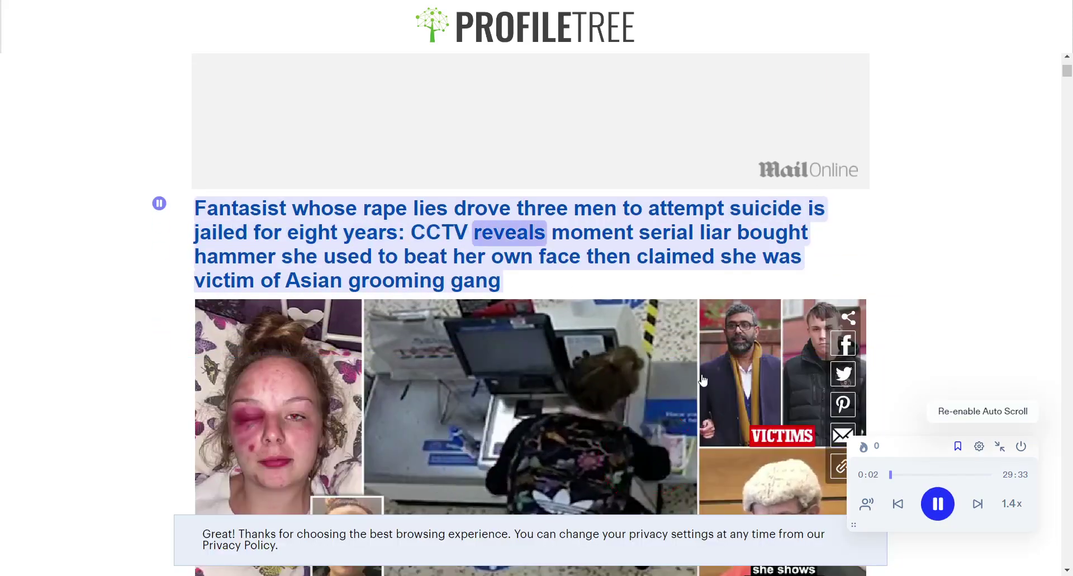
Start the read-aloud from the red "Furious homeowner" headline farther down the Mail Online homepage.
scroll(496, 288, down, 1)
scroll(496, 288, down, 15)
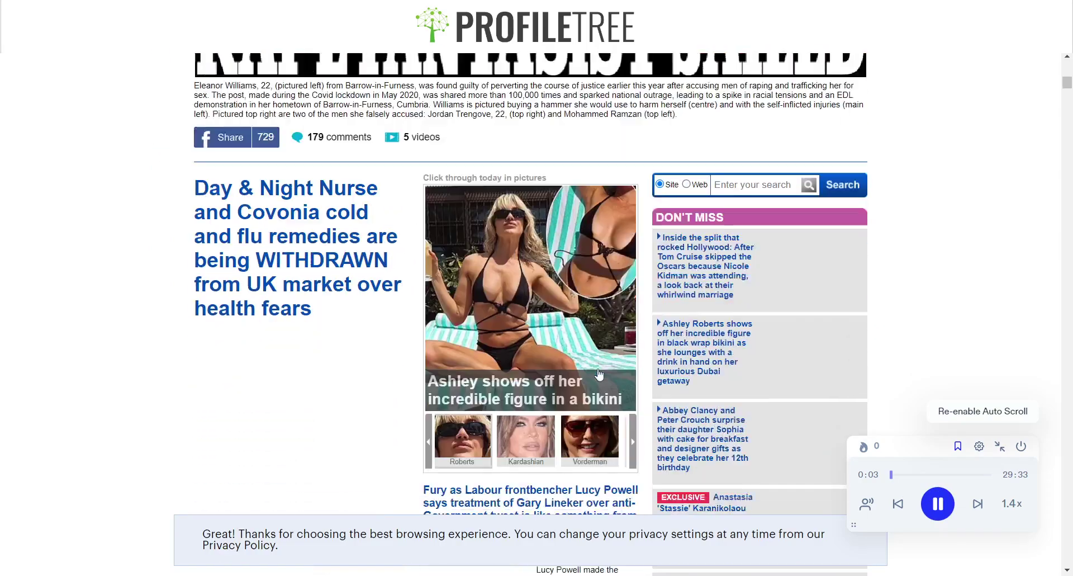
scroll(599, 373, down, 7)
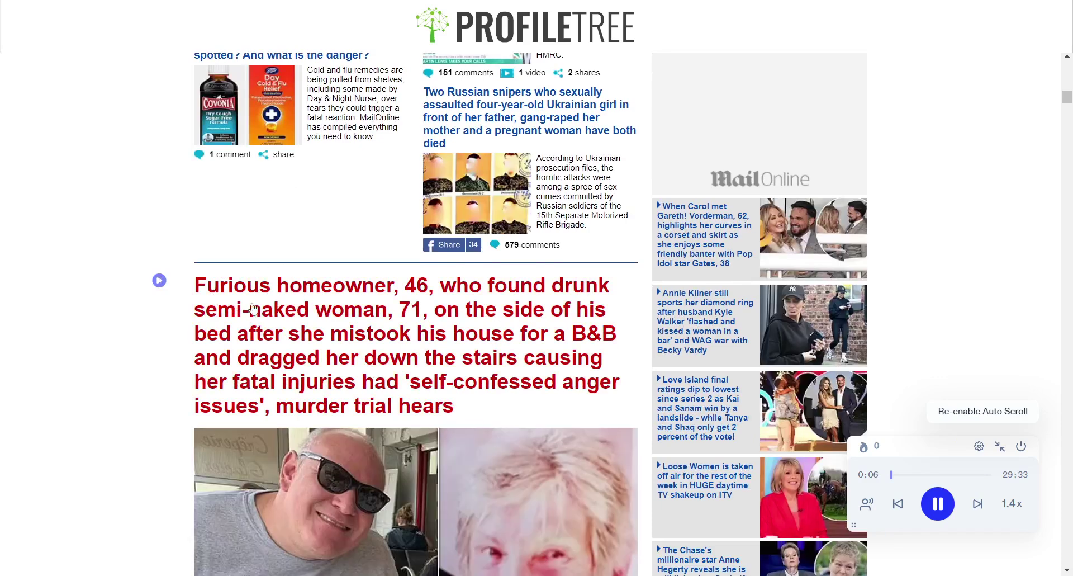
click(159, 281)
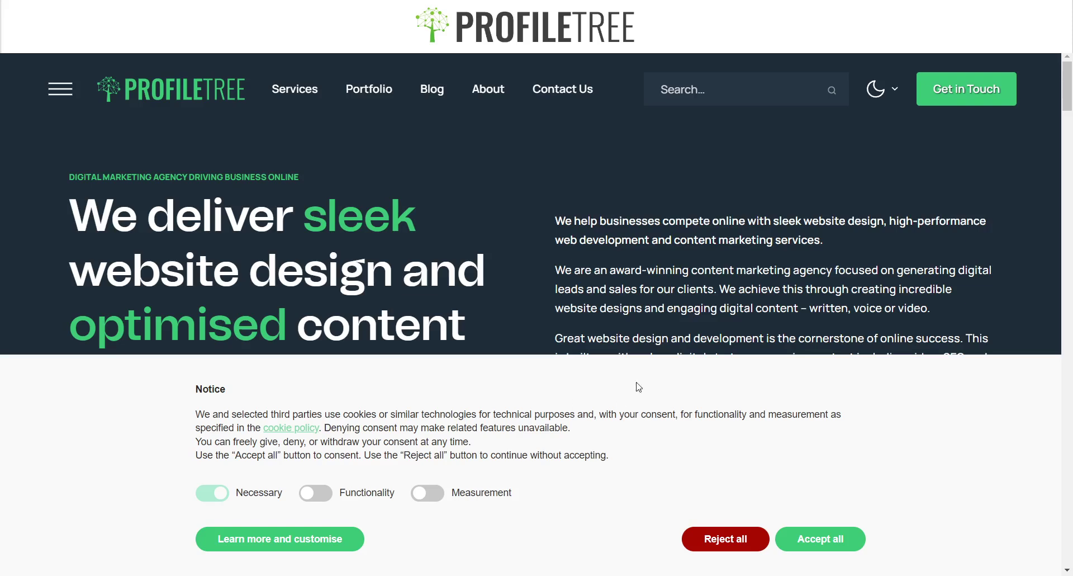
Reject all optional cookies on the ProfileTree homepage and start reading the page aloud.
click(725, 540)
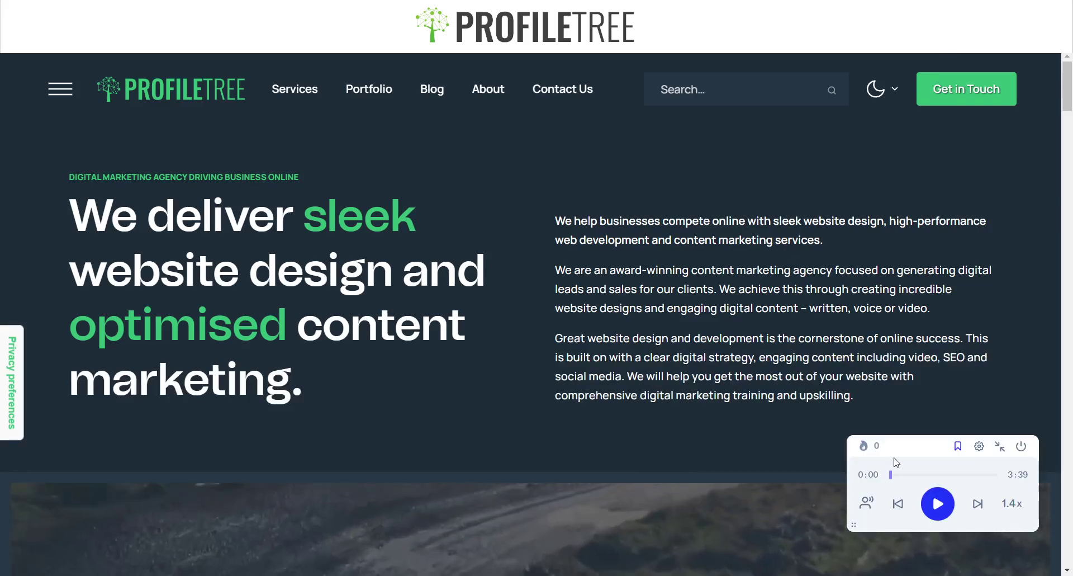
click(948, 509)
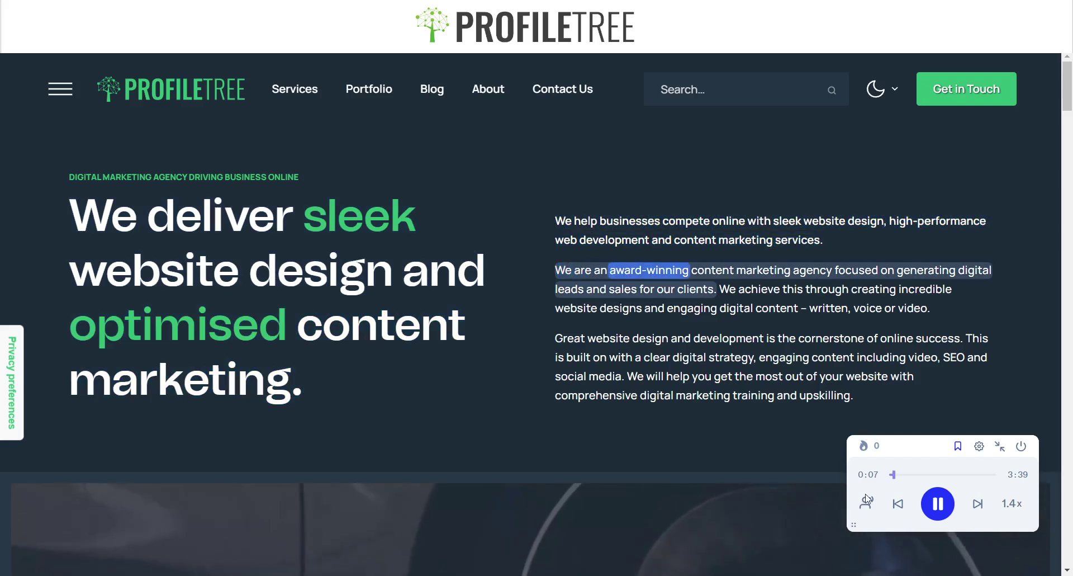
Slow the Speechify reading speed to 0.9x and leave the speed settings.
click(1011, 503)
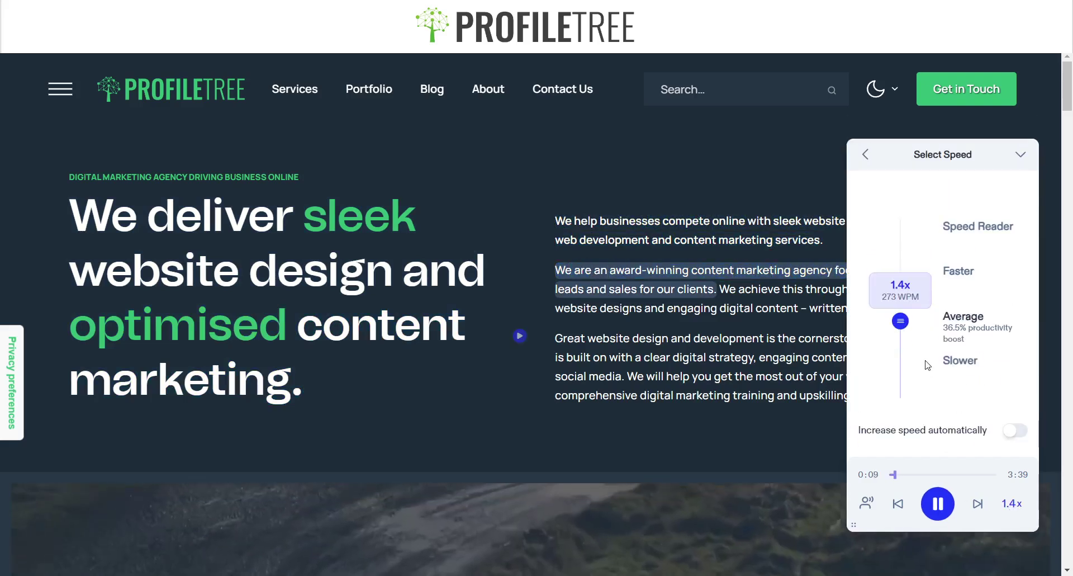
drag(900, 322, 905, 368)
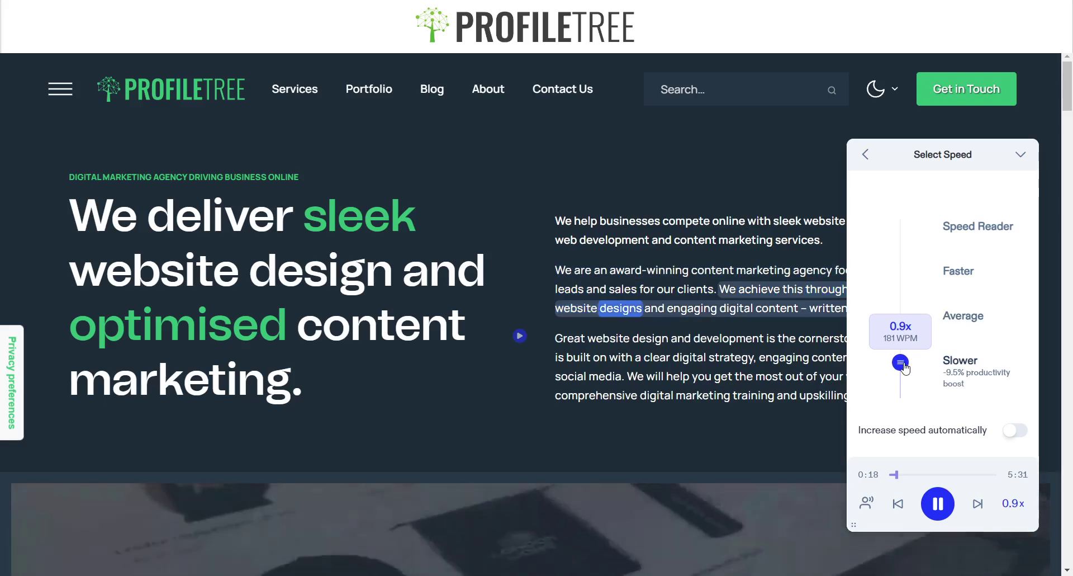
click(865, 154)
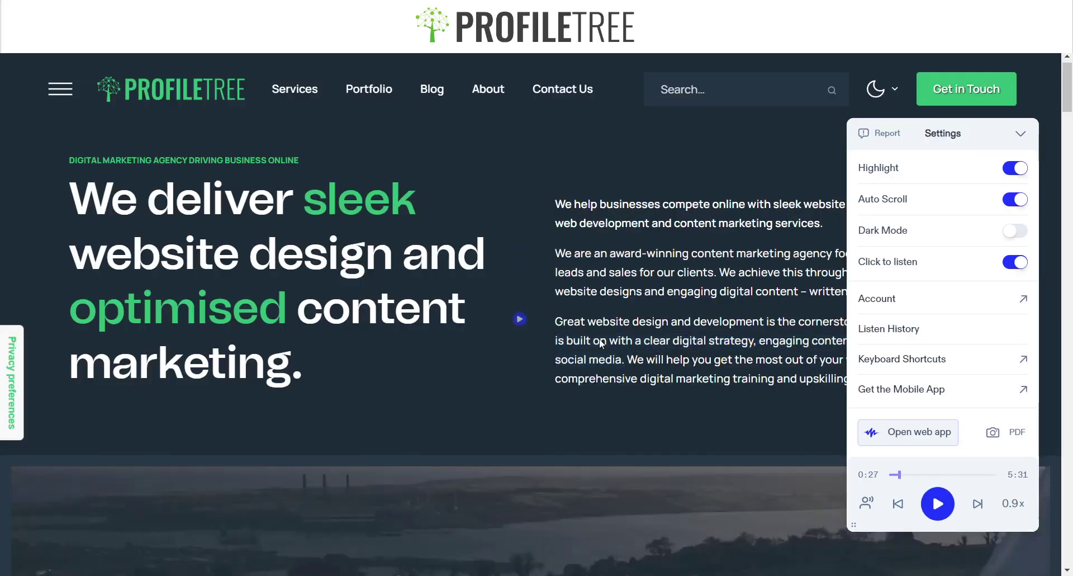
Try Speechify's Dark Mode setting by switching it on and back off.
click(1013, 229)
click(1013, 229)
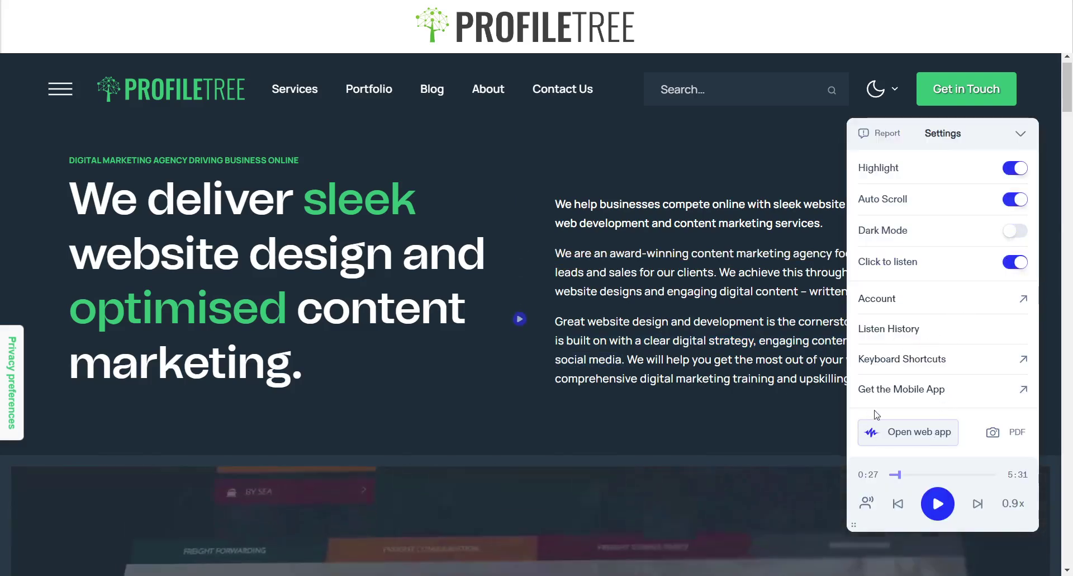
scroll(411, 343, down, 9)
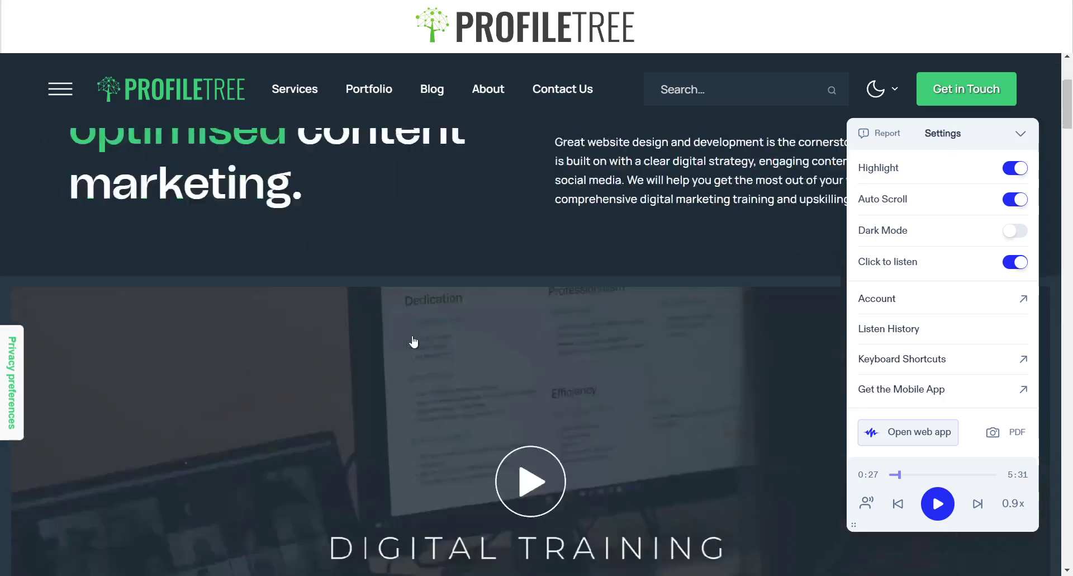
scroll(414, 340, up, 10)
scroll(414, 340, down, 8)
scroll(412, 340, up, 9)
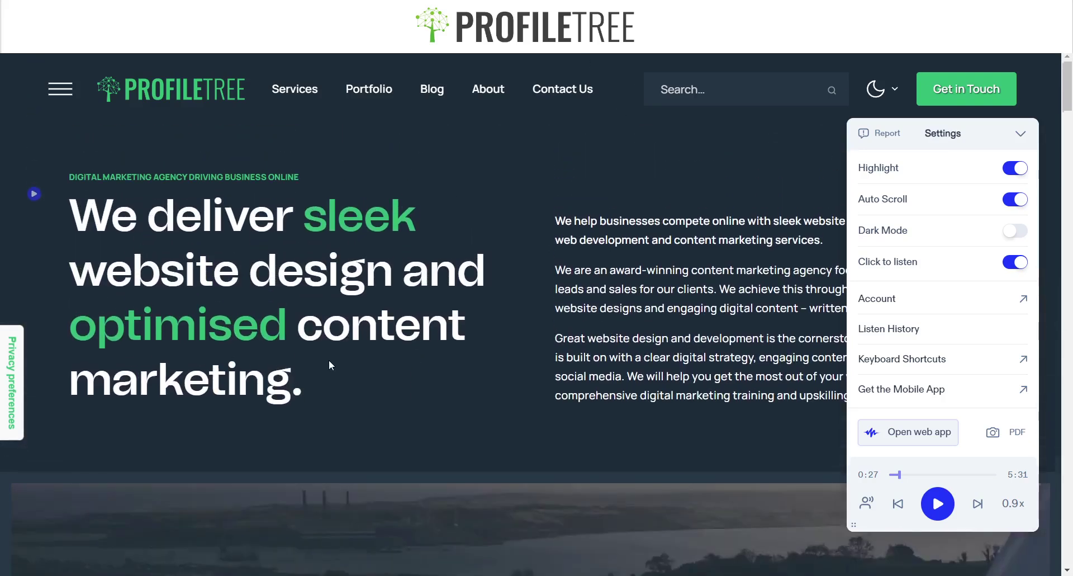
scroll(329, 360, down, 5)
scroll(329, 360, up, 5)
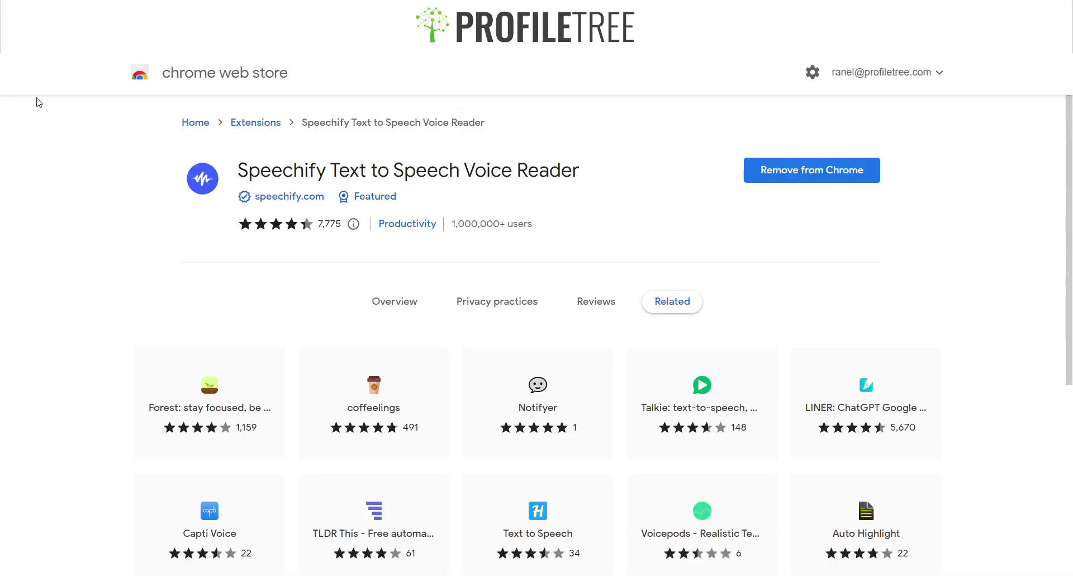
Search the Chrome Web Store extensions for "text to speech" and look through the results.
click(254, 123)
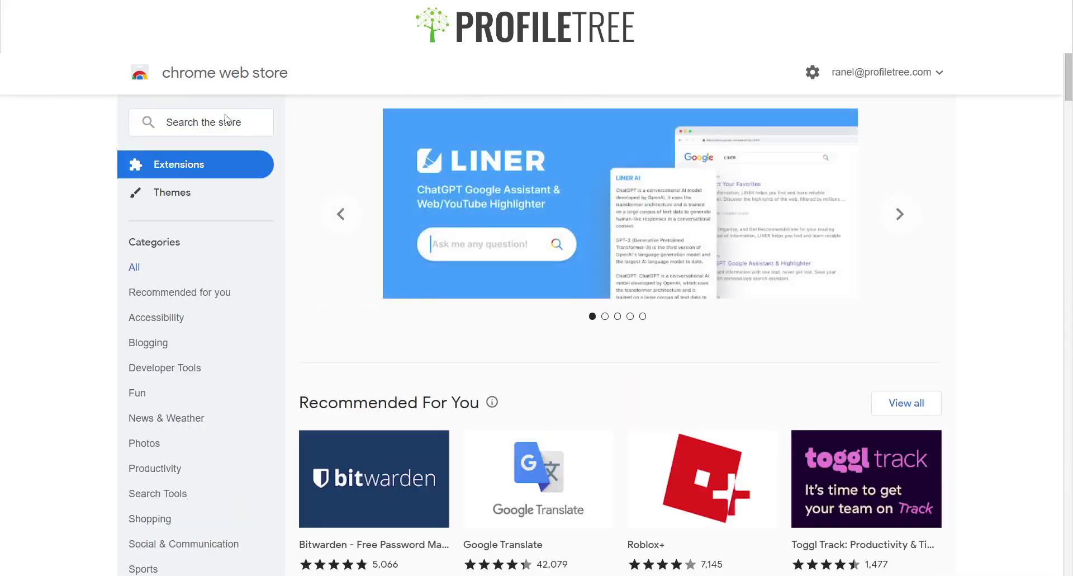
click(183, 119)
text(Text t)
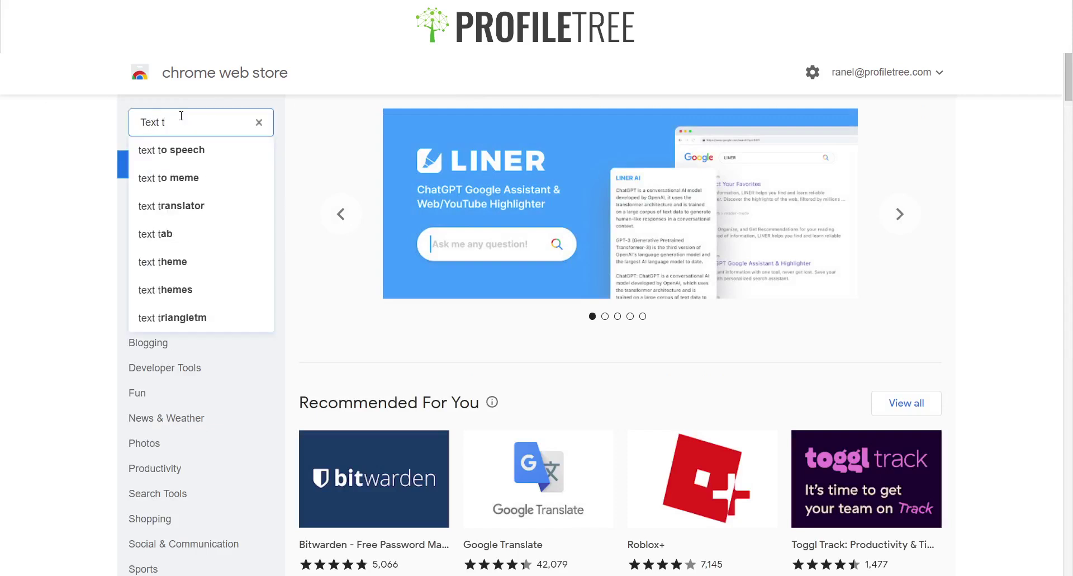
key(Down)
key(Return)
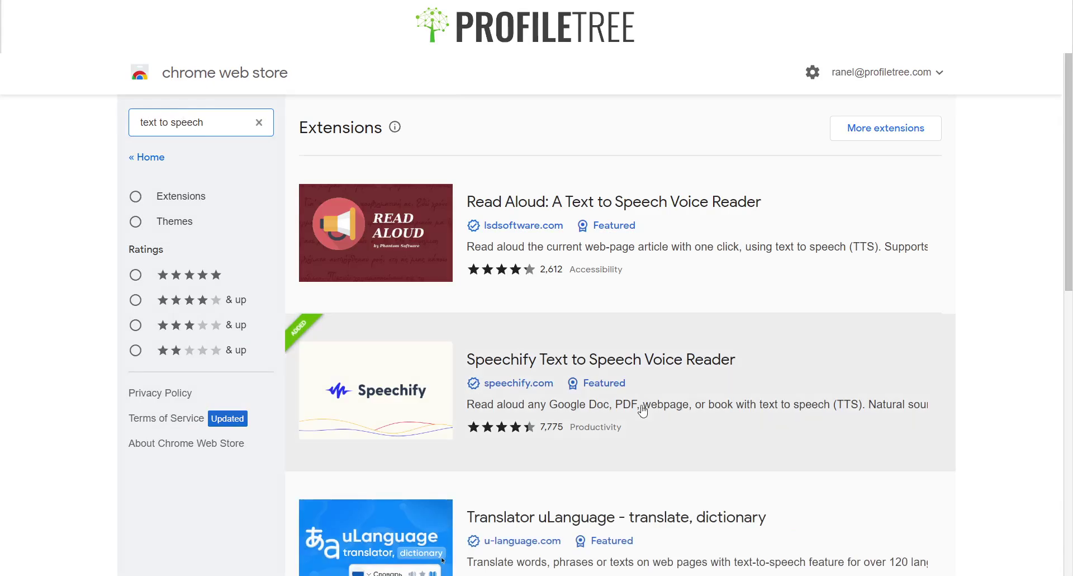
scroll(568, 431, down, 10)
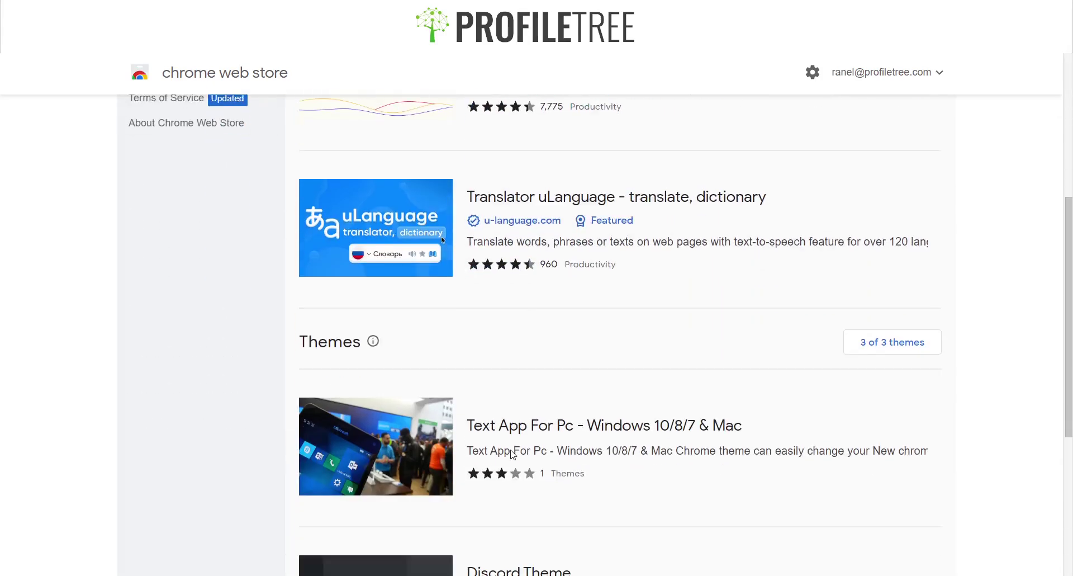
scroll(511, 454, up, 10)
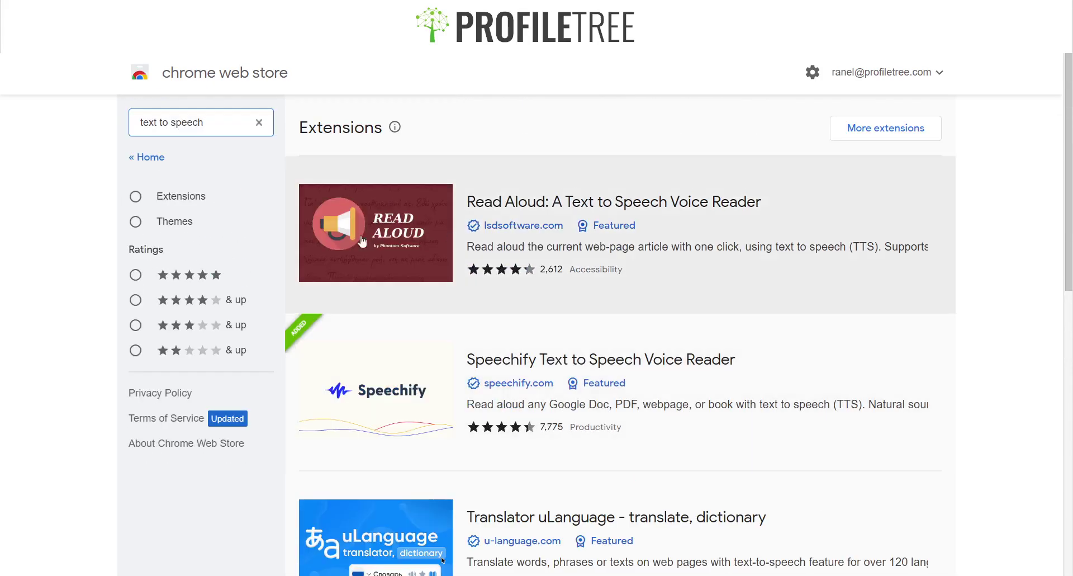
Replace the store search with "Speech to text".
triple_click(213, 118)
text(Speech )
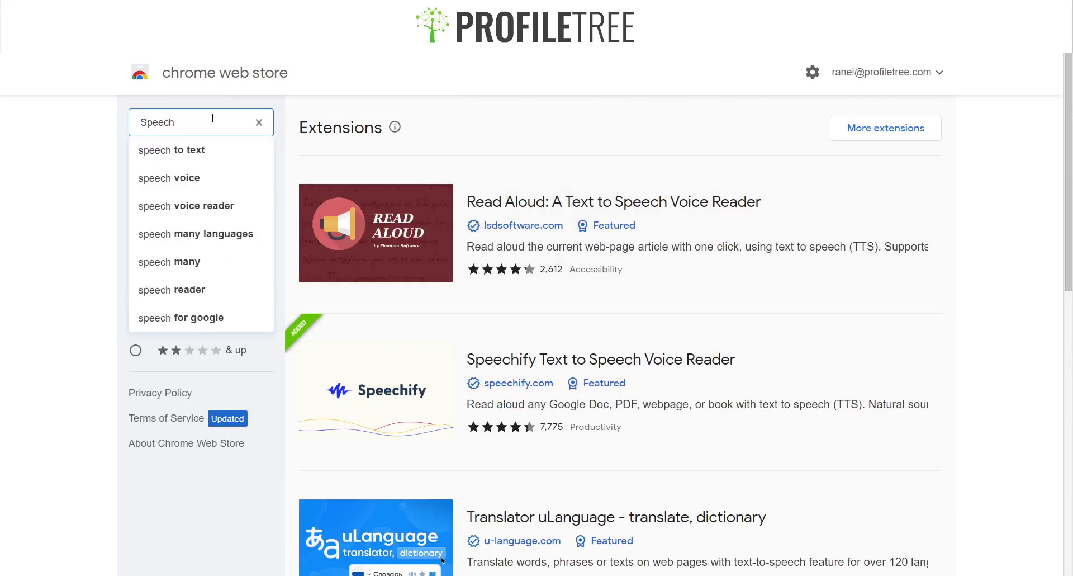
text(to texty)
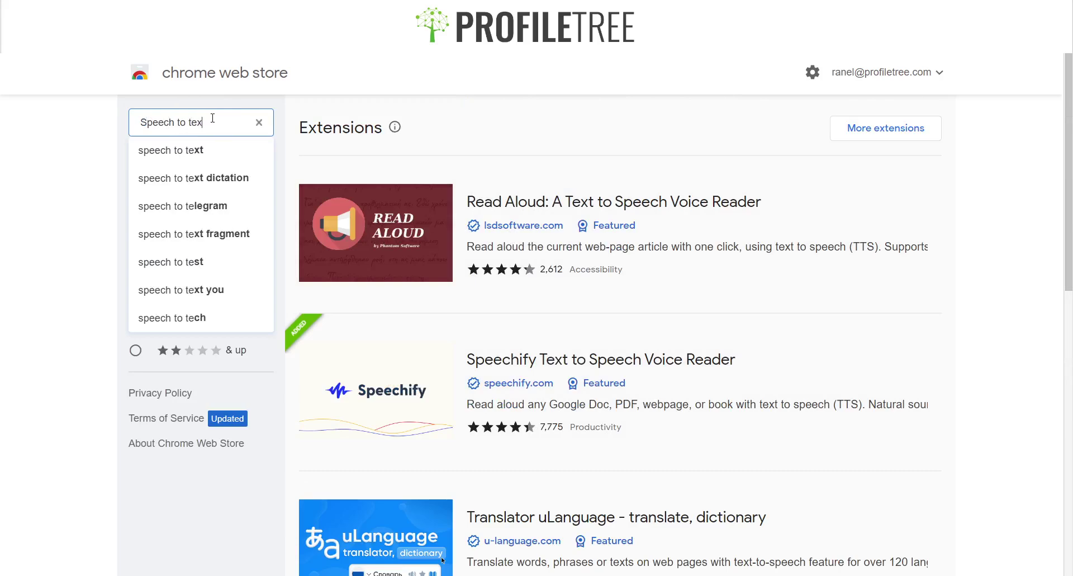
key(Return)
key(BackSpace)
key(Return)
Examine the extensions and themes listed for the speech-to-text search.
scroll(830, 268, down, 8)
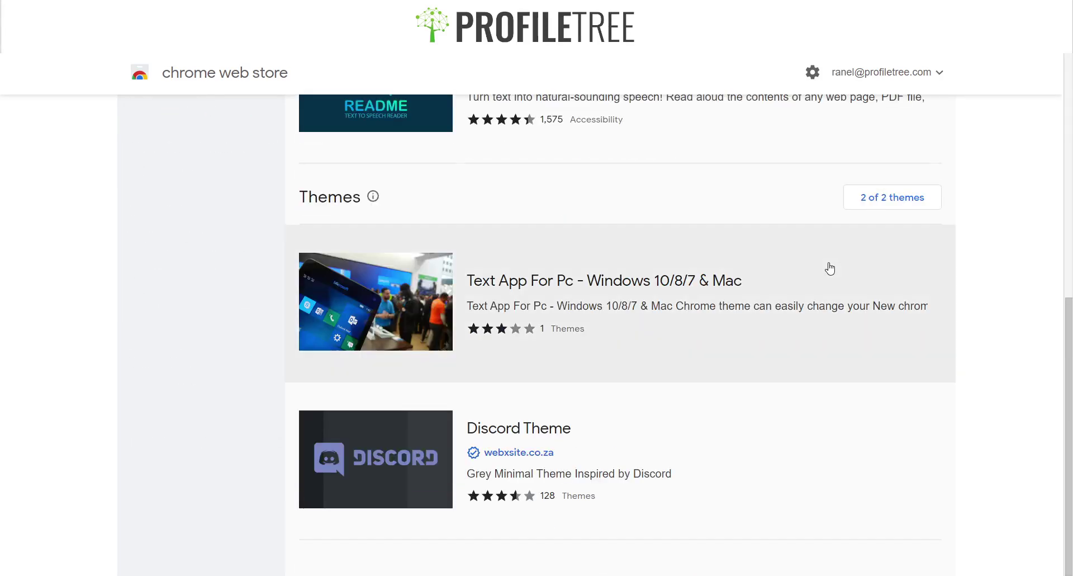
scroll(829, 268, up, 8)
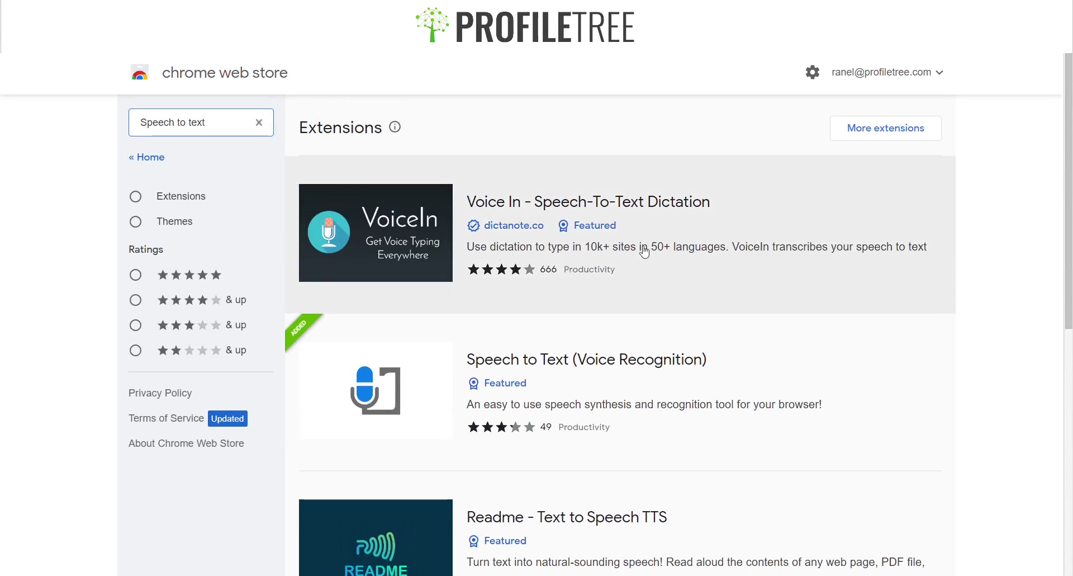
scroll(546, 371, down, 1)
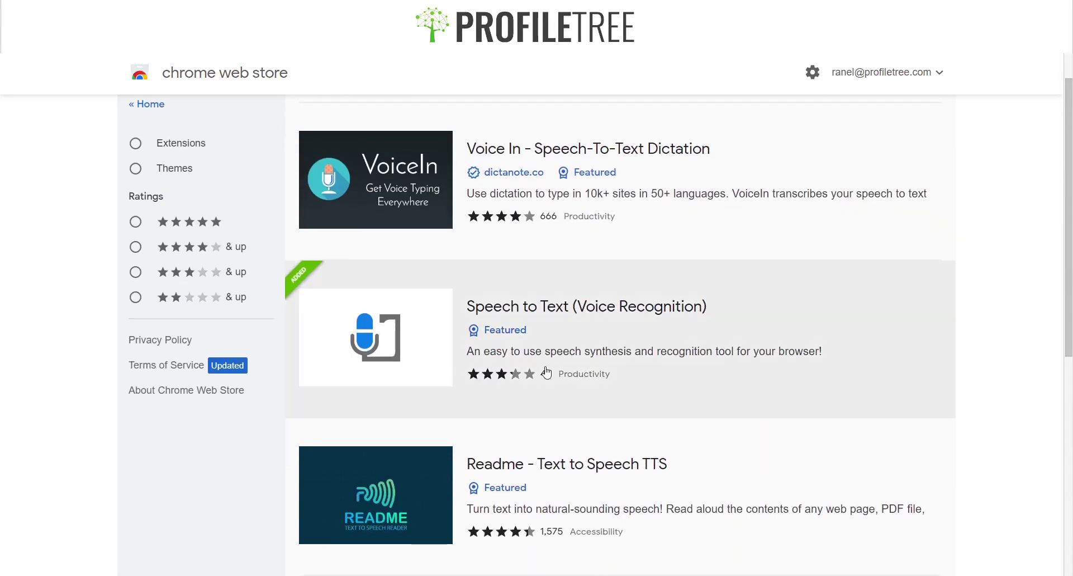
scroll(546, 372, down, 2)
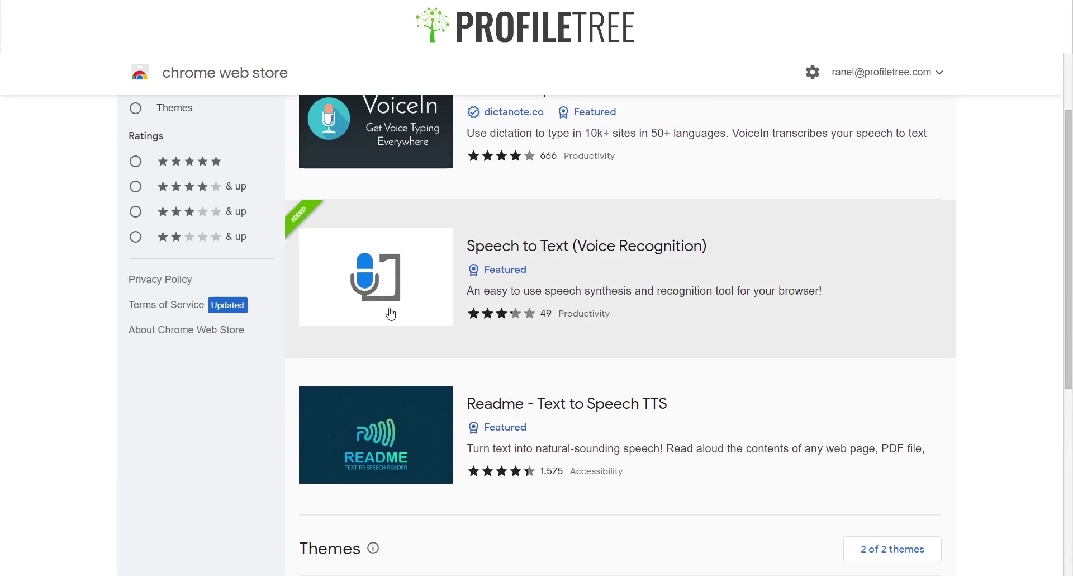
scroll(460, 272, down, 1)
scroll(479, 350, down, 1)
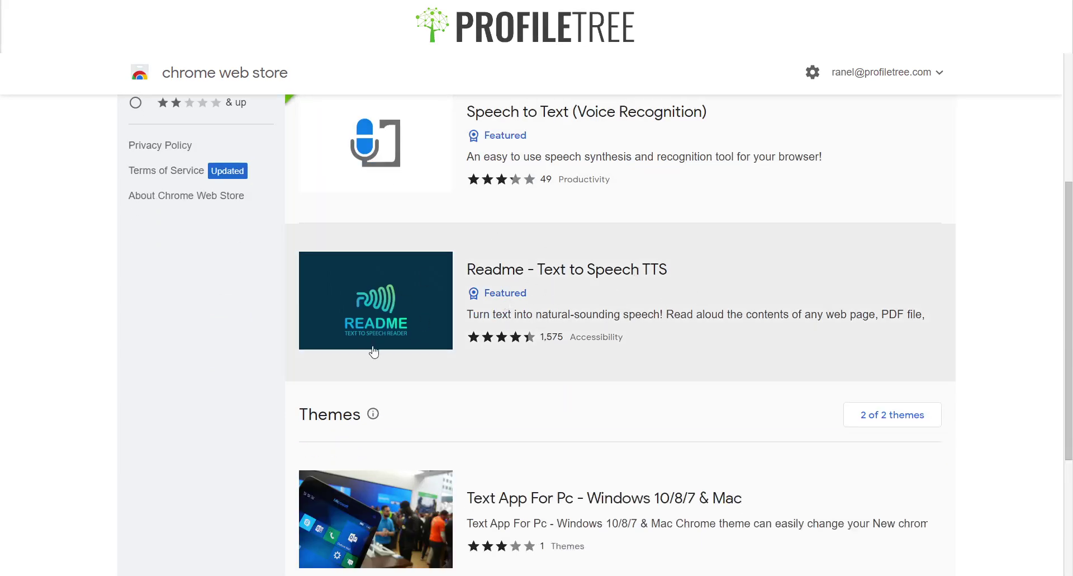
scroll(374, 351, up, 4)
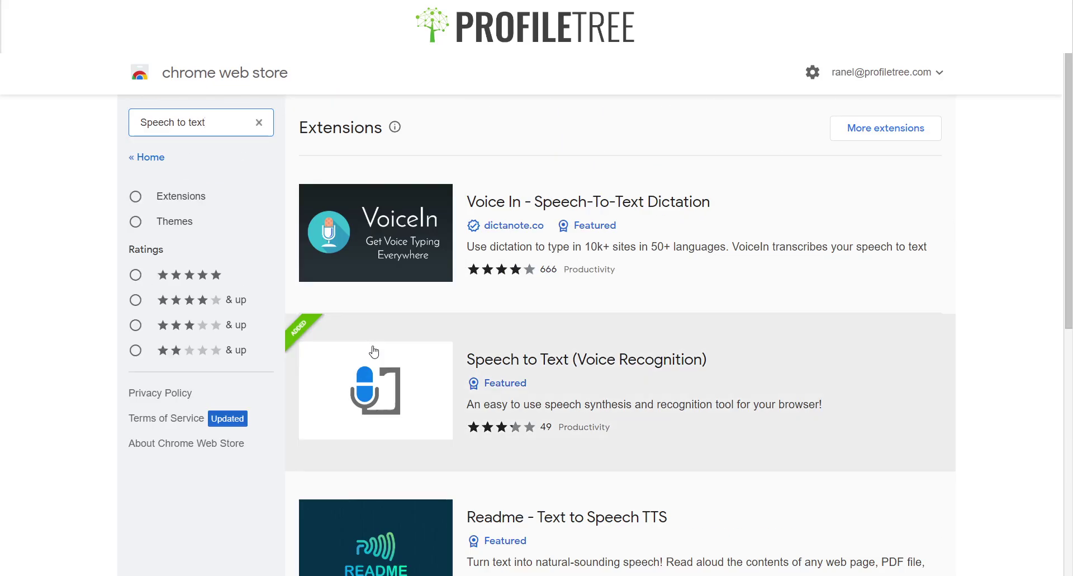